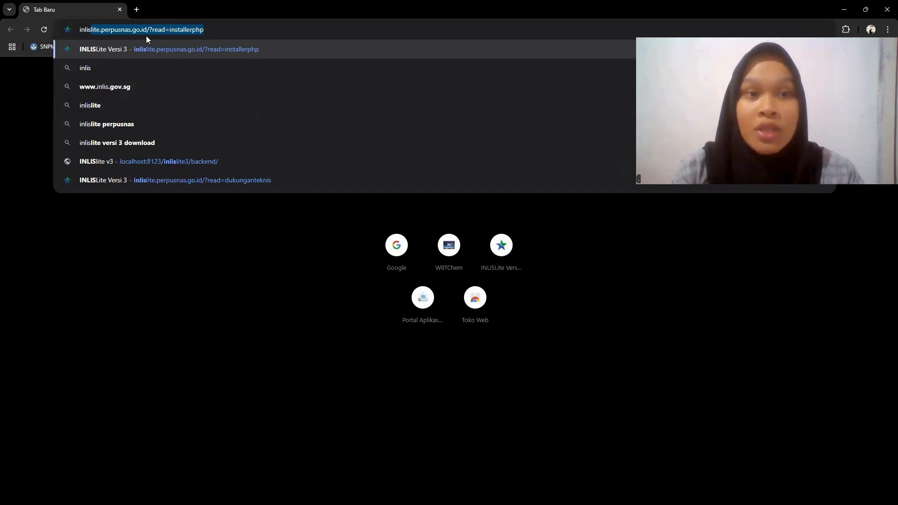
- Open the inlislite.perpusnas.go.id site and go to its Platform PHP (Opensource) installer page
key("Return")
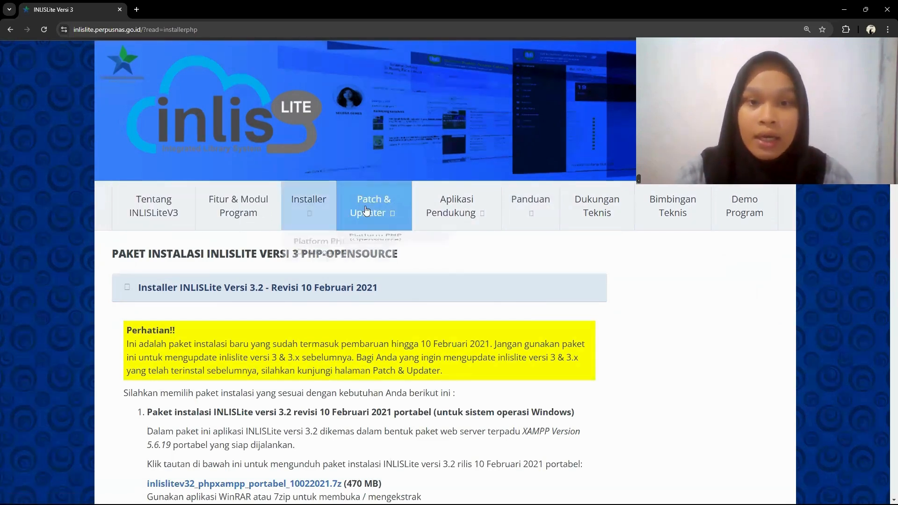
mouse_move(381, 217)
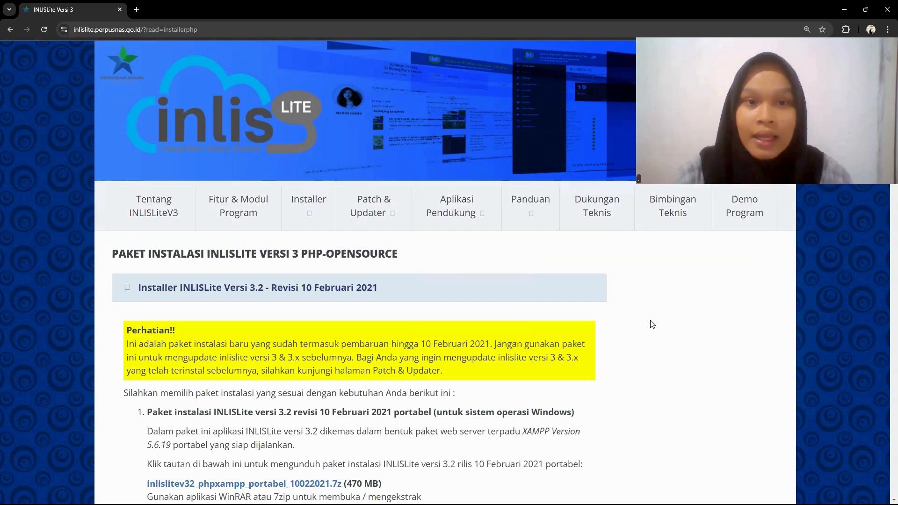
mouse_move(309, 211)
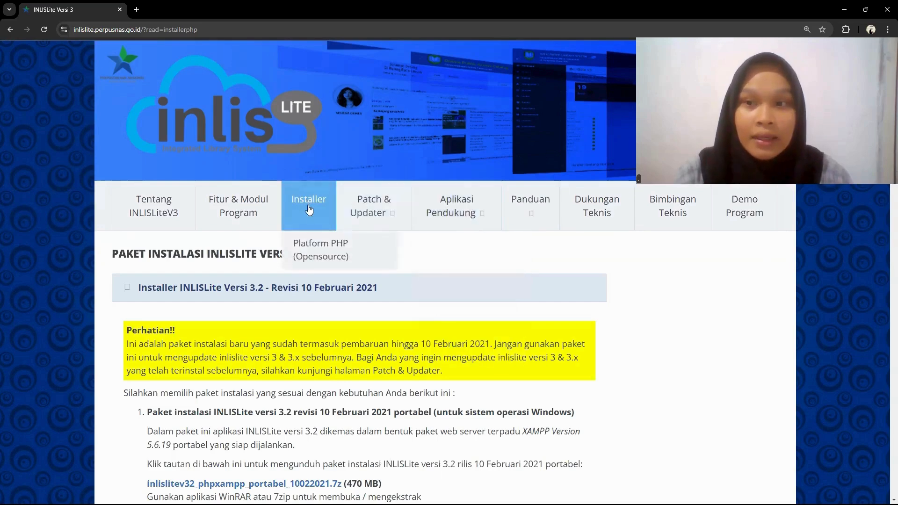
left_click(311, 249)
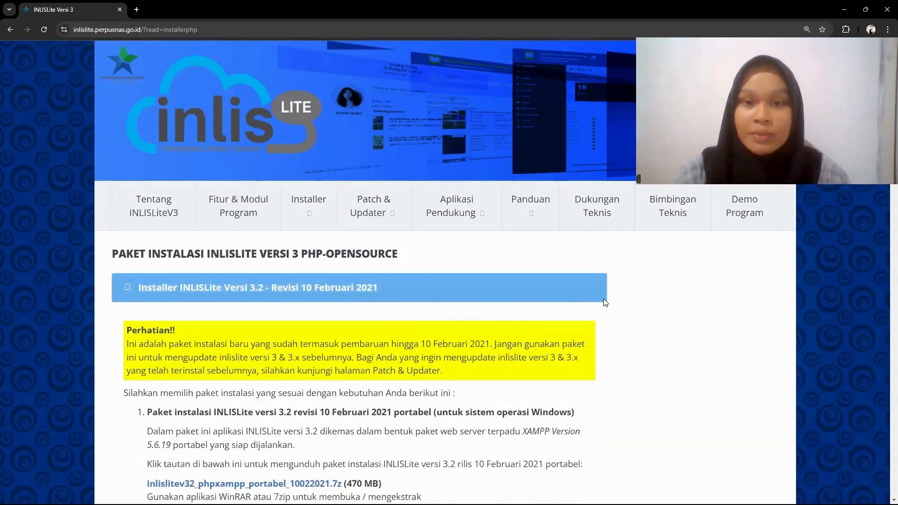
- Examine the download link and minimum system requirements of the portable INLISLite version 3.2 package for Windows
scroll(603, 302, "down", 2)
scroll(605, 303, "down", 3)
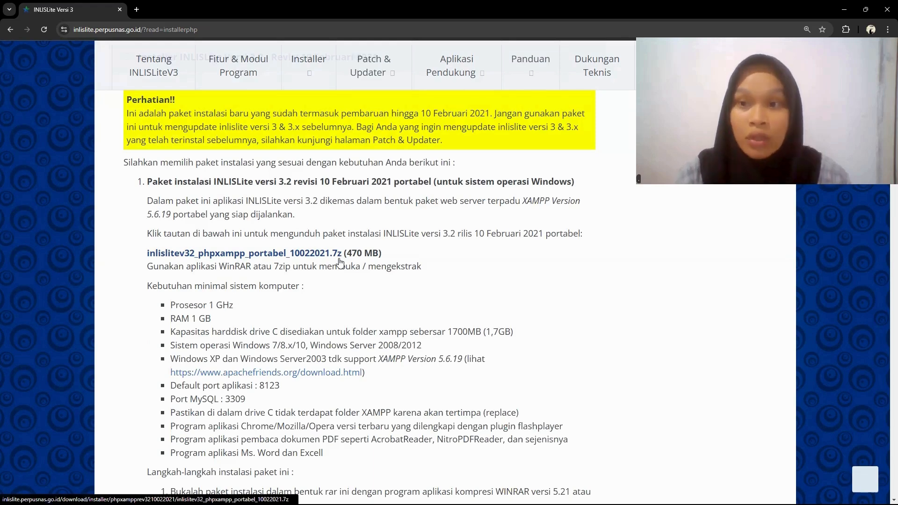
scroll(381, 322, "up", 1)
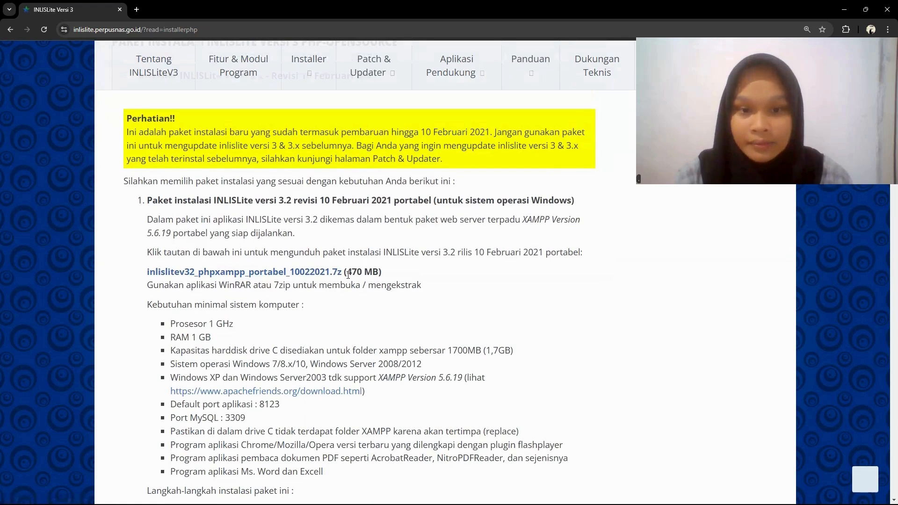
scroll(401, 300, "up", 5)
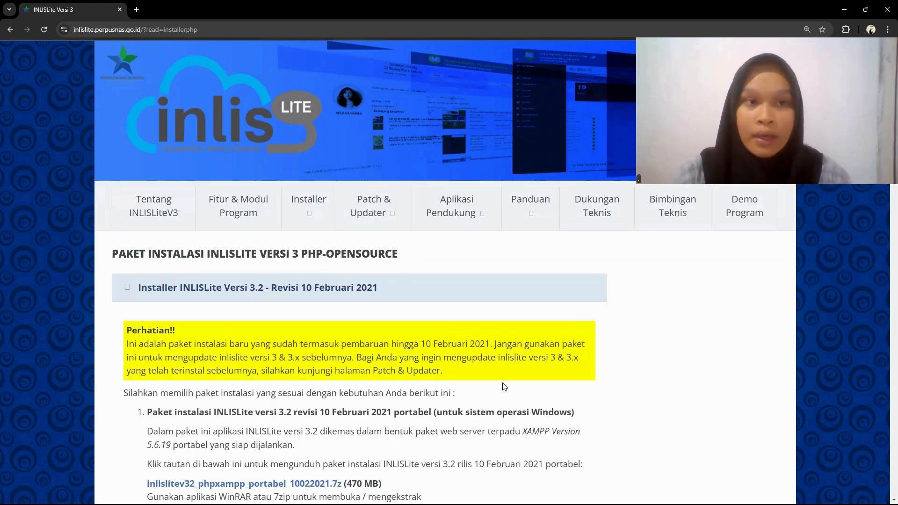
scroll(504, 387, "down", 3)
scroll(346, 242, "up", 3)
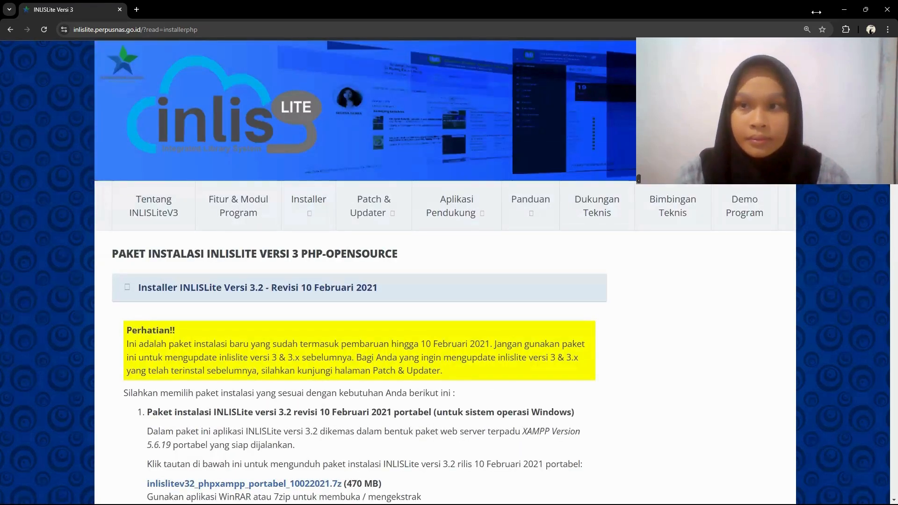
- Extract the inlislitev32_phpxampp_portabel_10022021 archive from the Unduhan folder to C:\ with WinRAR
left_click(842, 8)
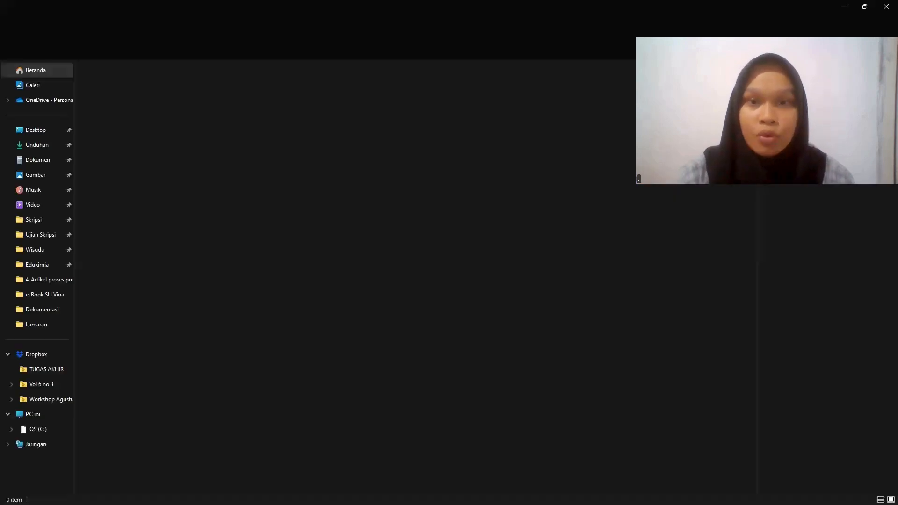
left_click(61, 148)
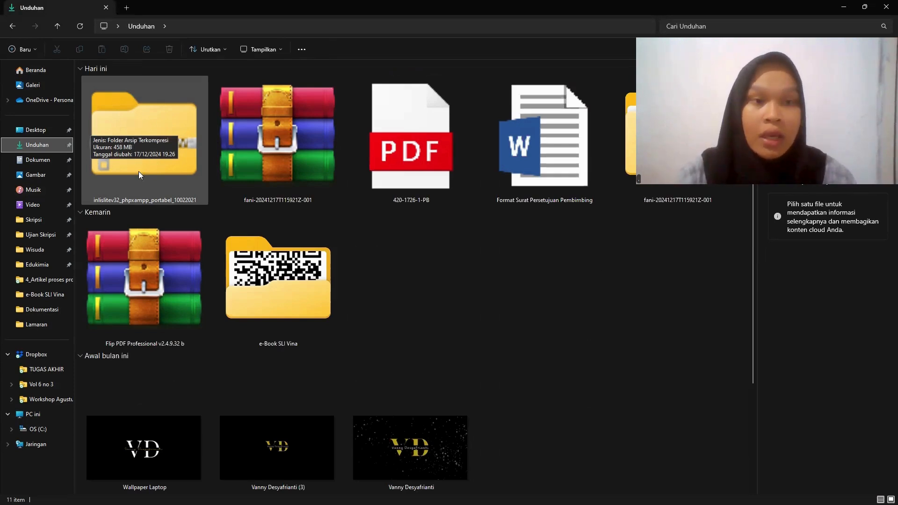
left_click(142, 195)
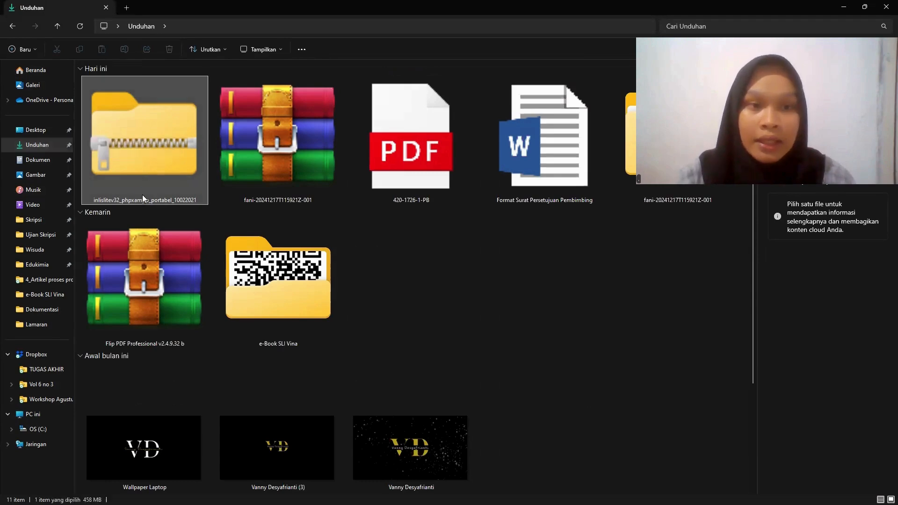
right_click(142, 194)
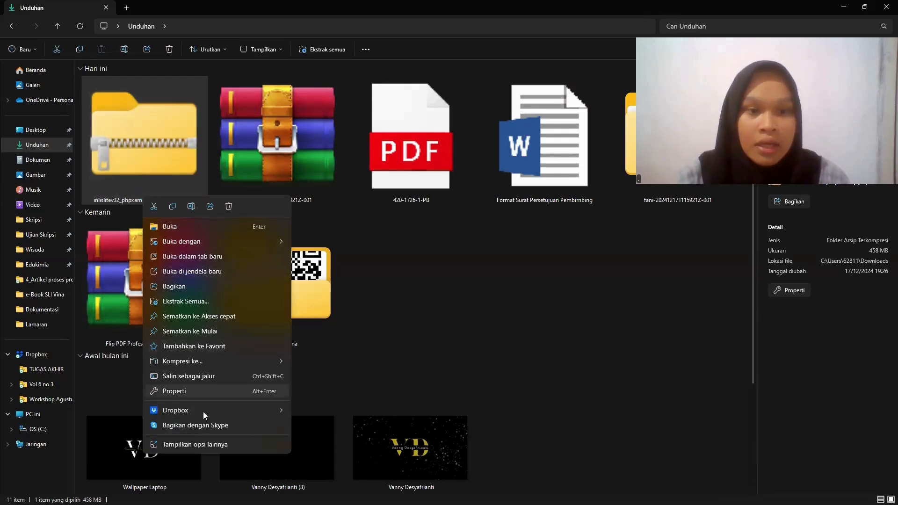
left_click(208, 446)
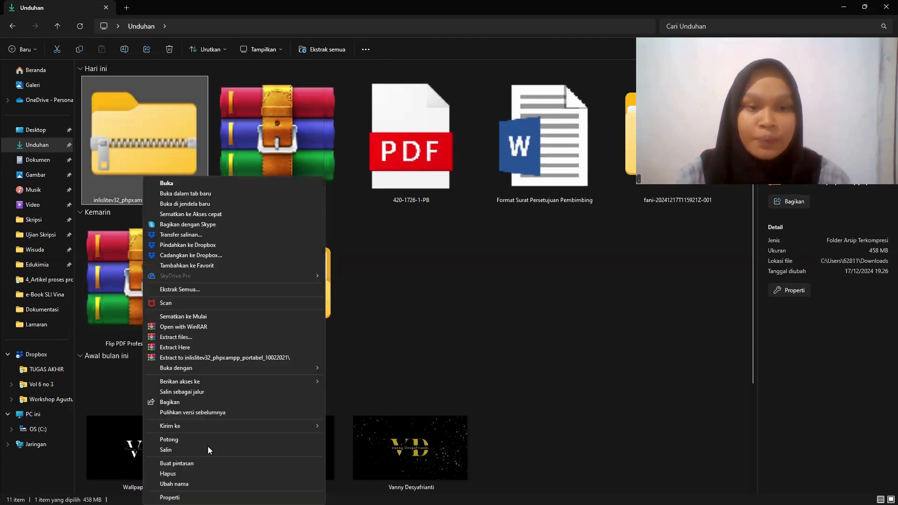
left_click(185, 337)
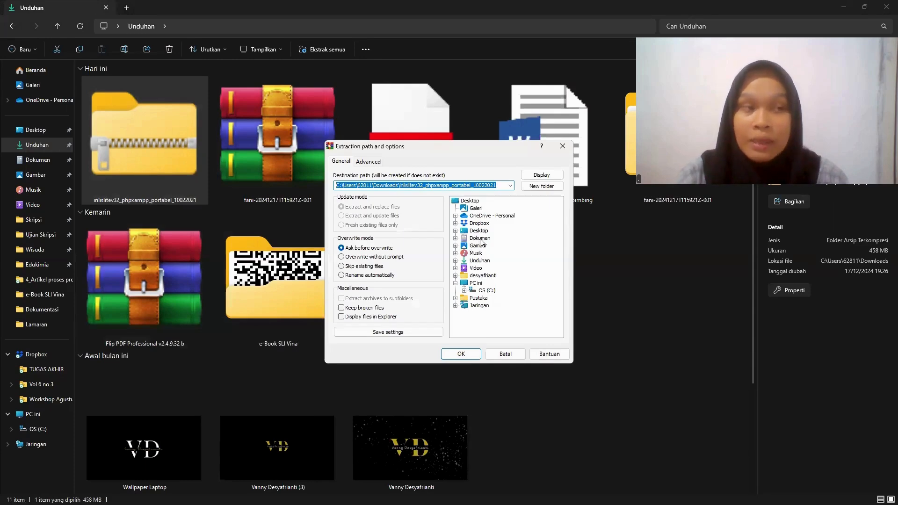
left_click(486, 291)
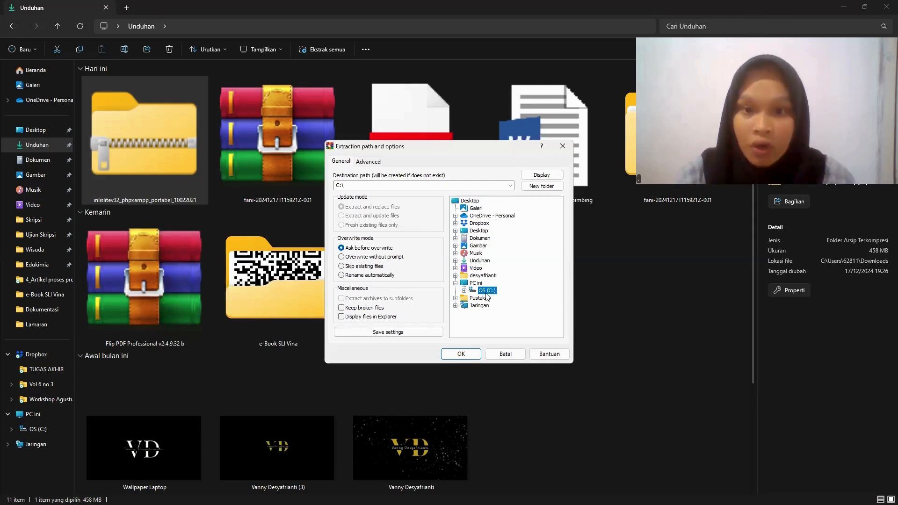
left_click(461, 354)
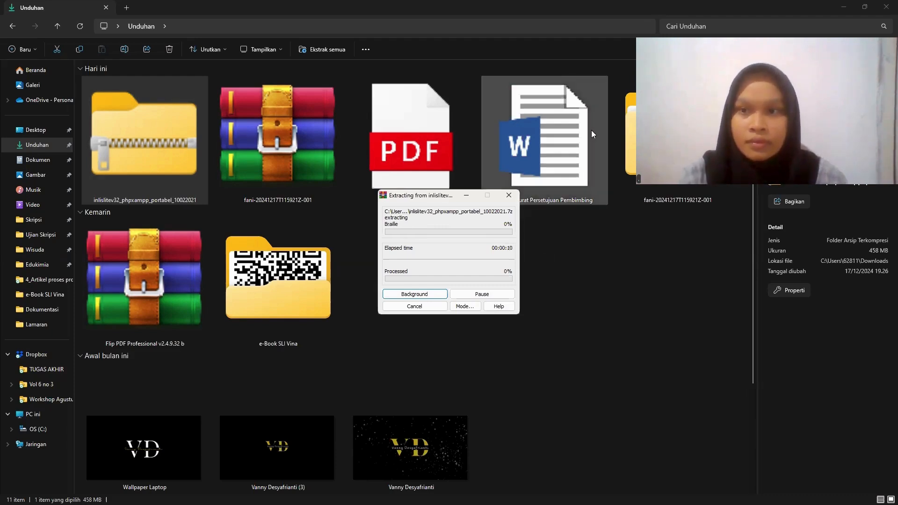
- Minimize the file window and close the WinRAR diagnostic messages for the archive extraction
left_click(845, 7)
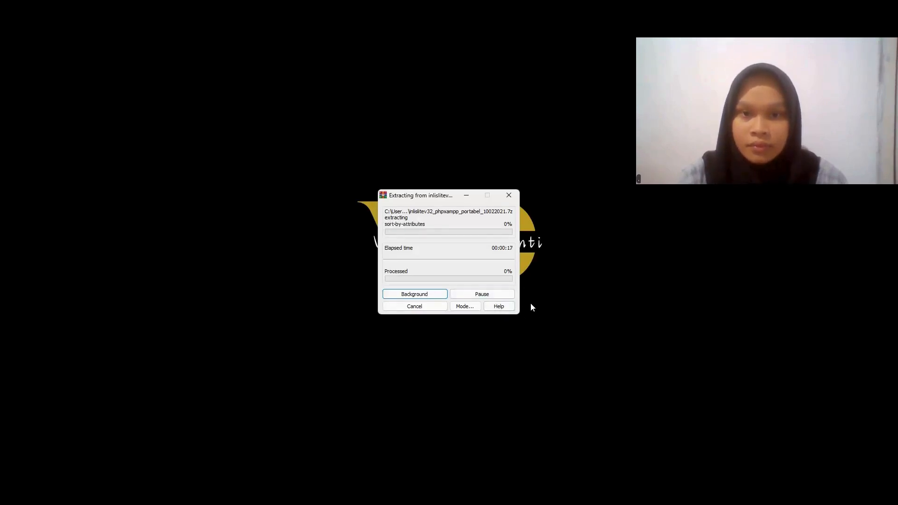
mouse_move(512, 504)
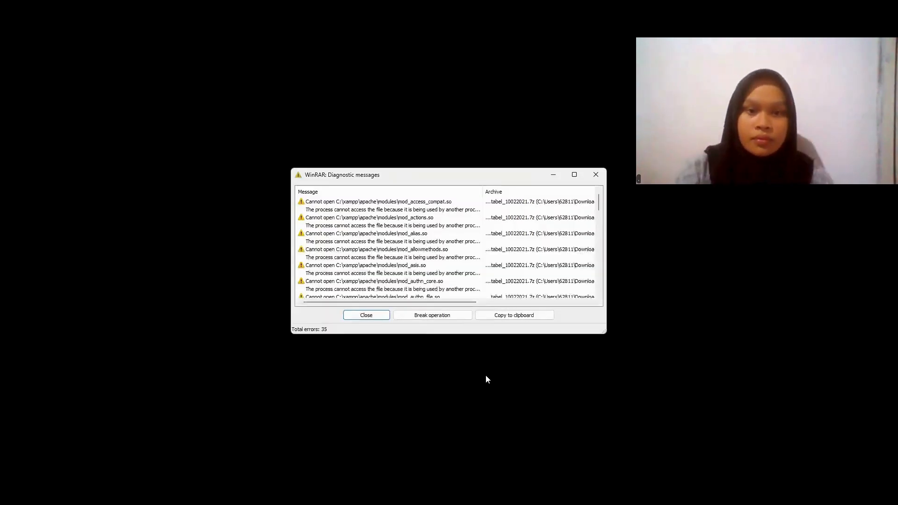
left_click(377, 316)
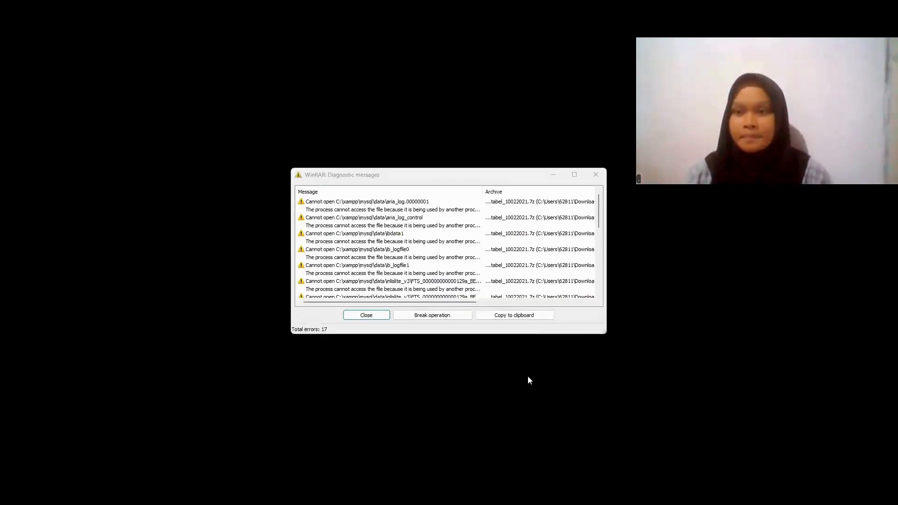
left_click(368, 316)
left_click(367, 317)
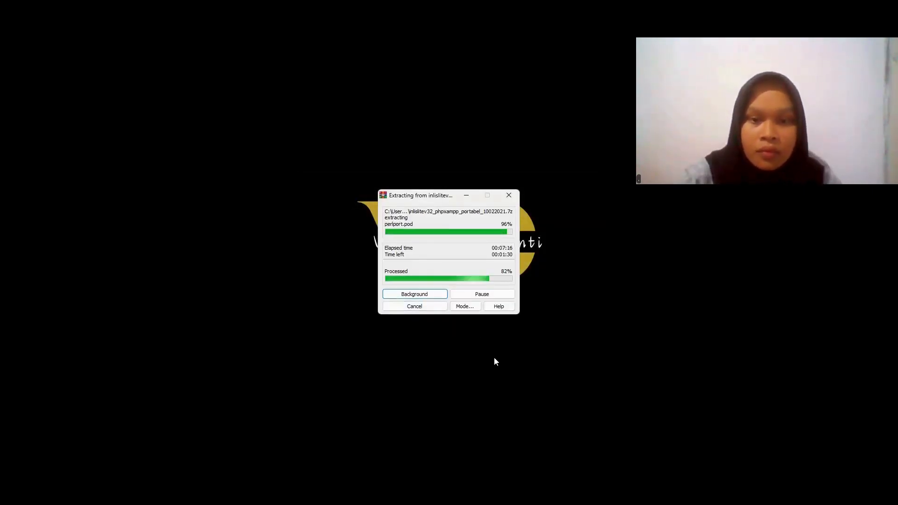
- Pause the archive extraction and resume it
left_click(487, 295)
left_click(487, 295)
left_click(487, 294)
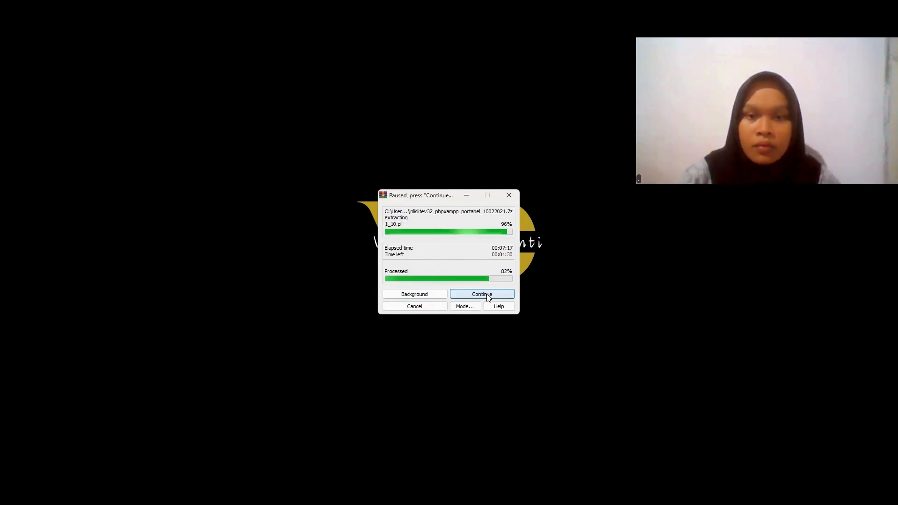
left_click(487, 295)
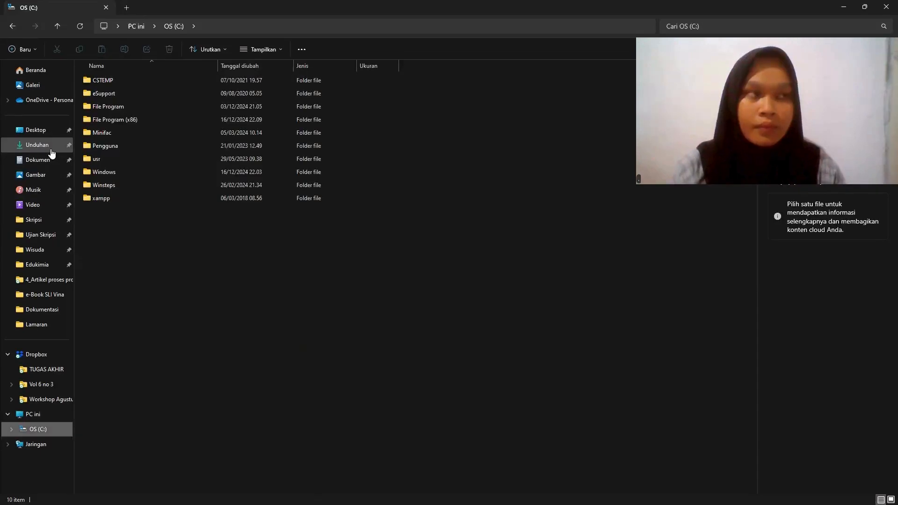
- Open the xampp folder on the OS (C:) drive
left_click(7, 147)
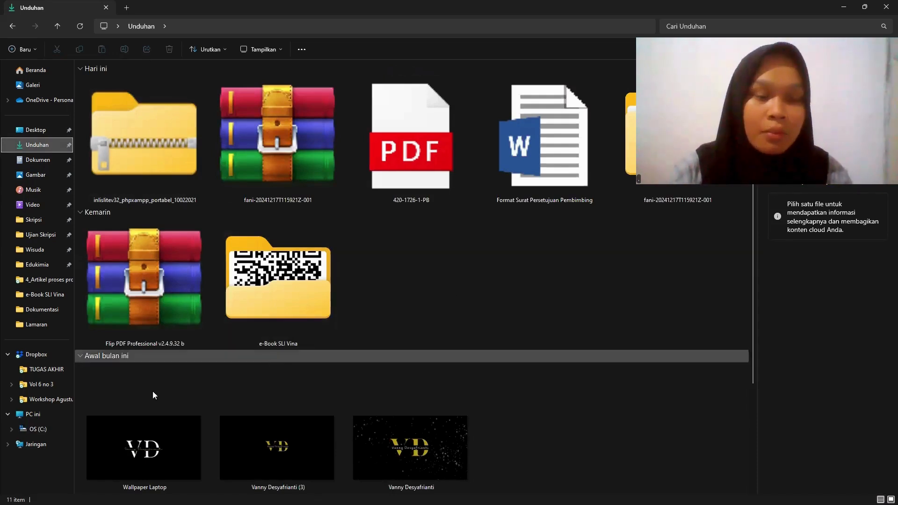
left_click(40, 429)
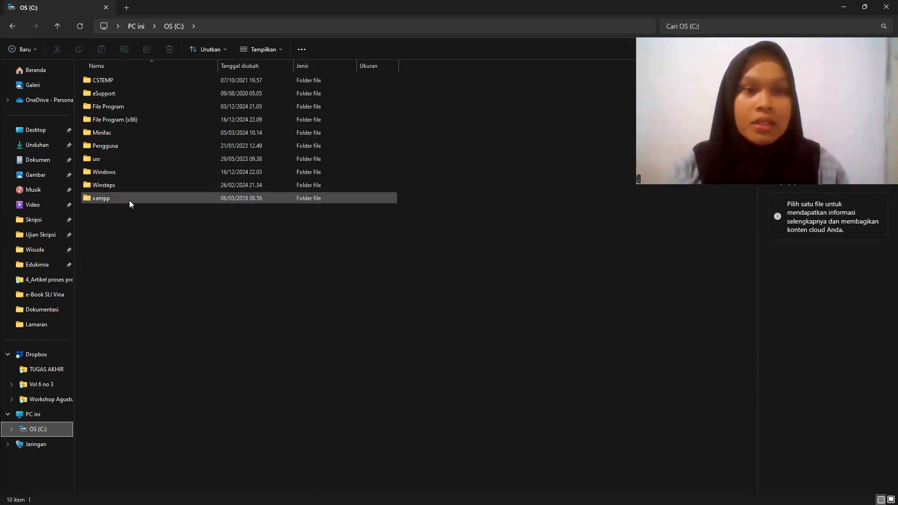
mouse_move(129, 200)
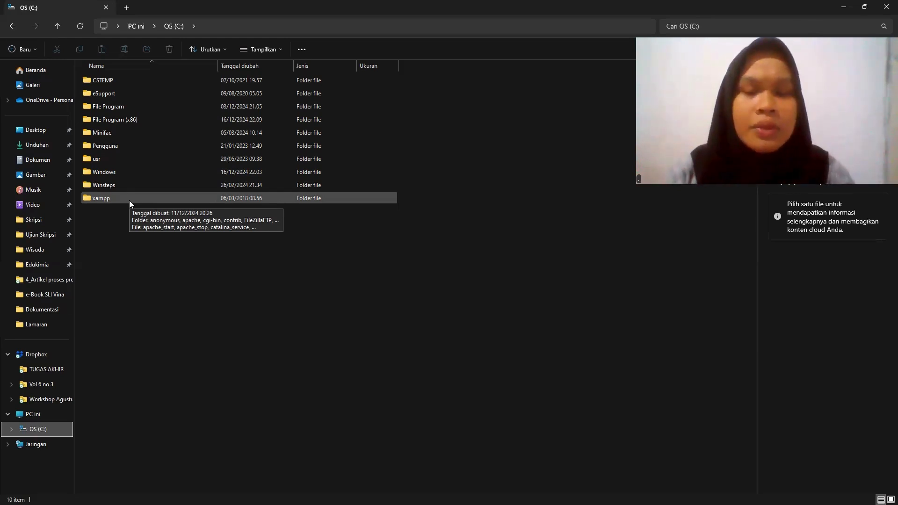
left_click(129, 201)
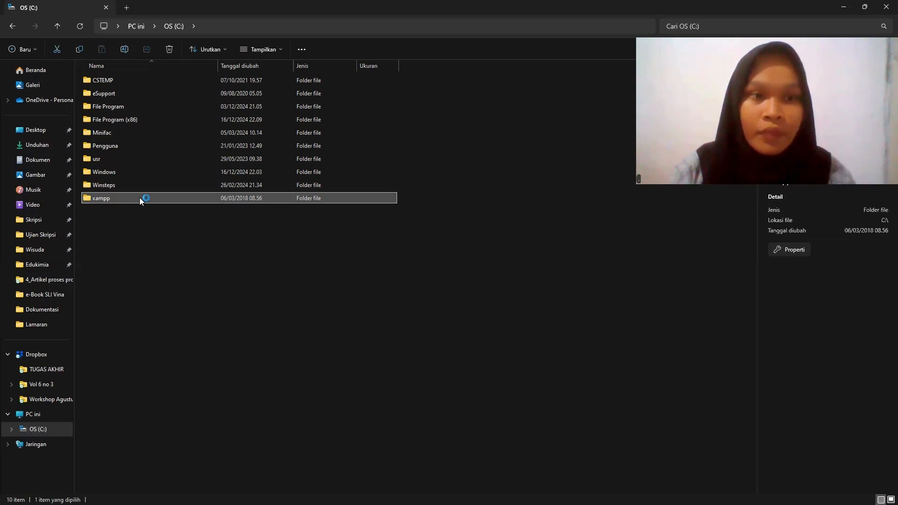
double_click(139, 197)
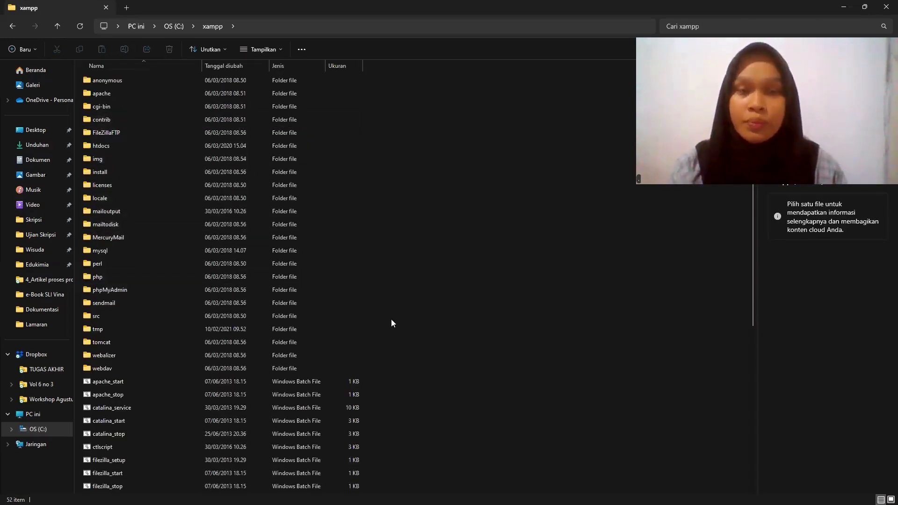
- Run the xampp-control application from the xampp folder as administrator
scroll(425, 355, "down", 3)
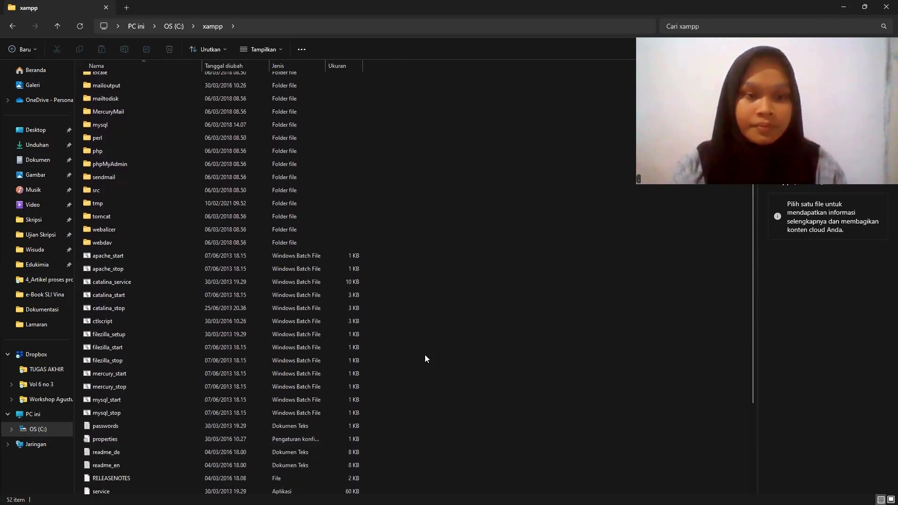
scroll(426, 355, "down", 3)
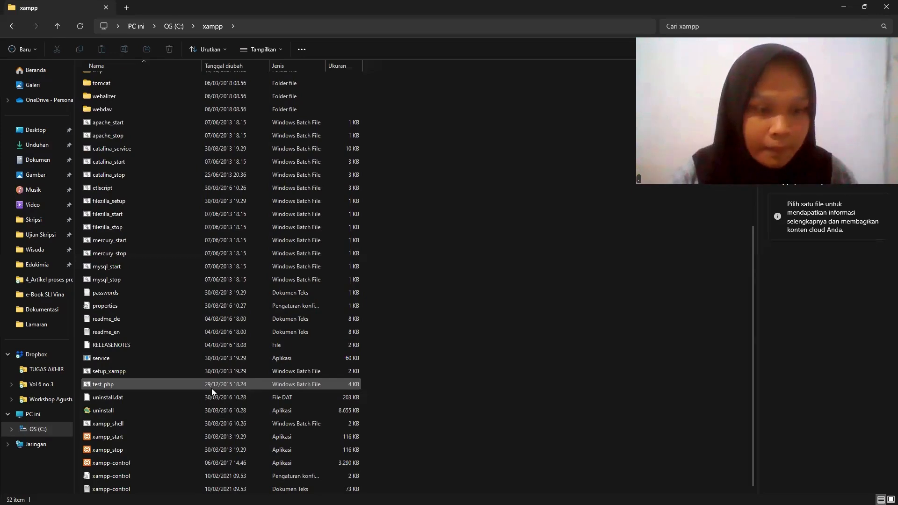
double_click(128, 462)
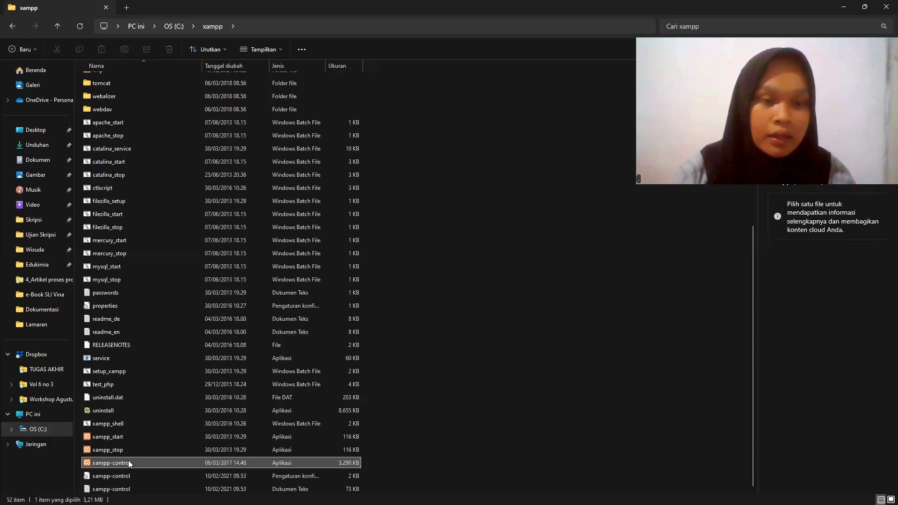
right_click(129, 462)
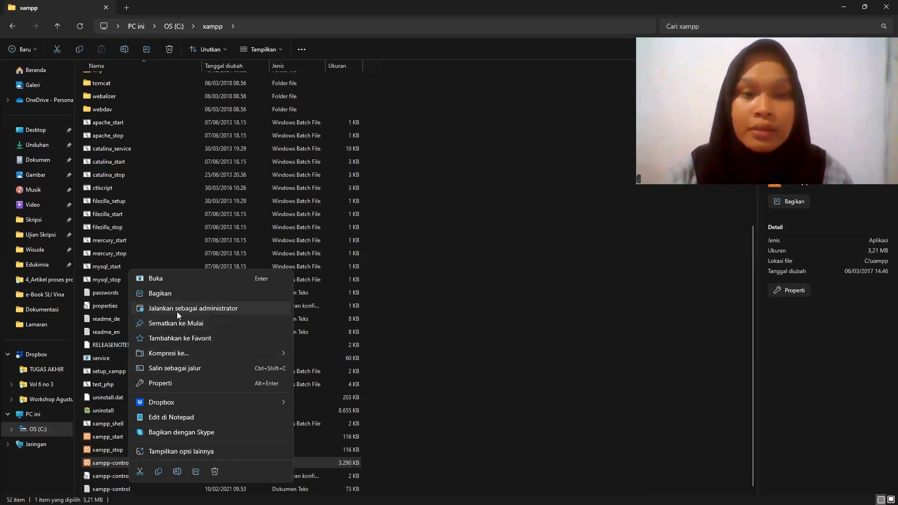
left_click(177, 309)
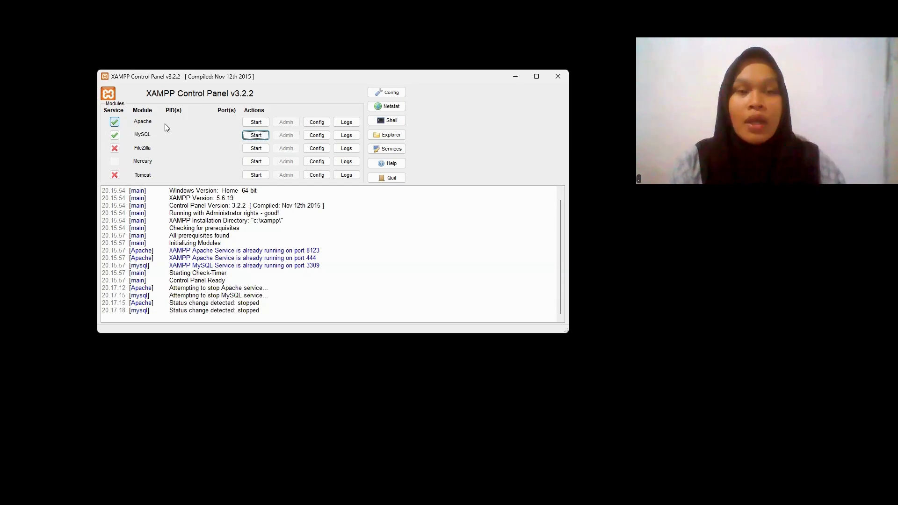
- Start the Apache and MySQL modules in the XAMPP Control Panel
left_click(256, 122)
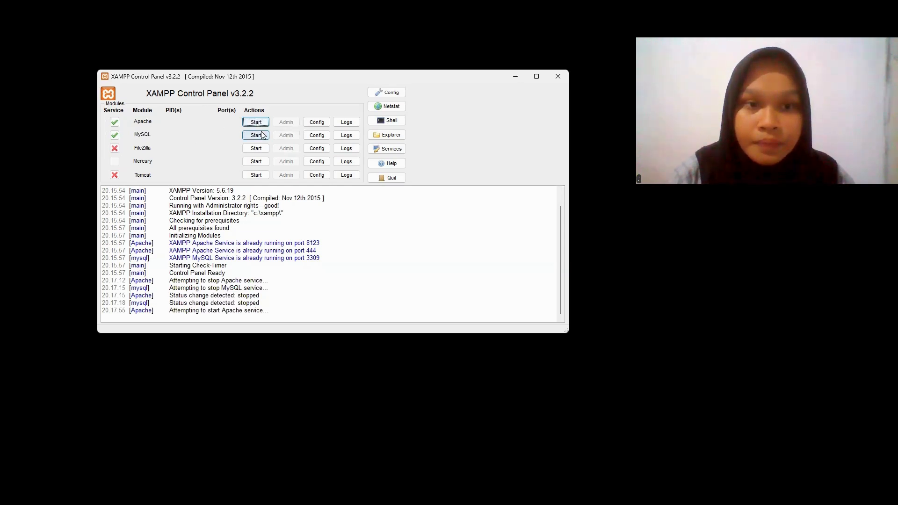
left_click(262, 135)
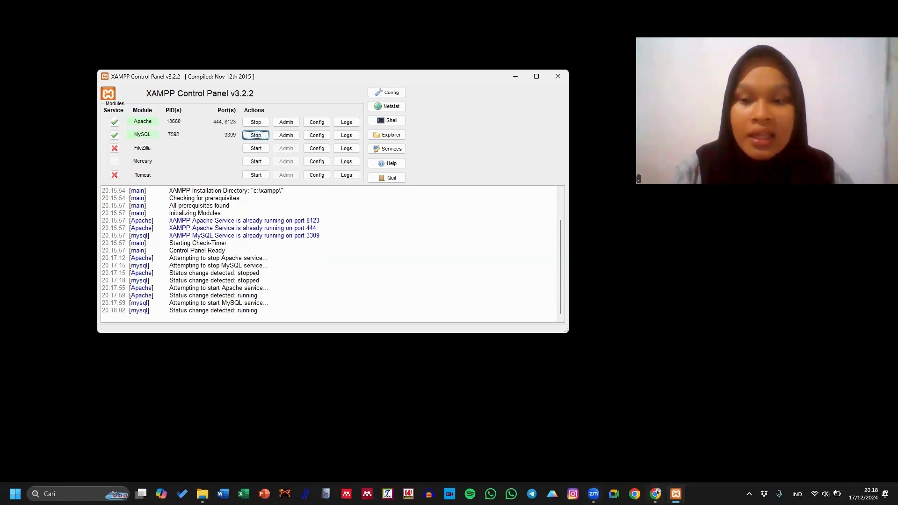
- Switch to Chrome and open localhost:8123/inlislite3 in a new tab
left_click(655, 494)
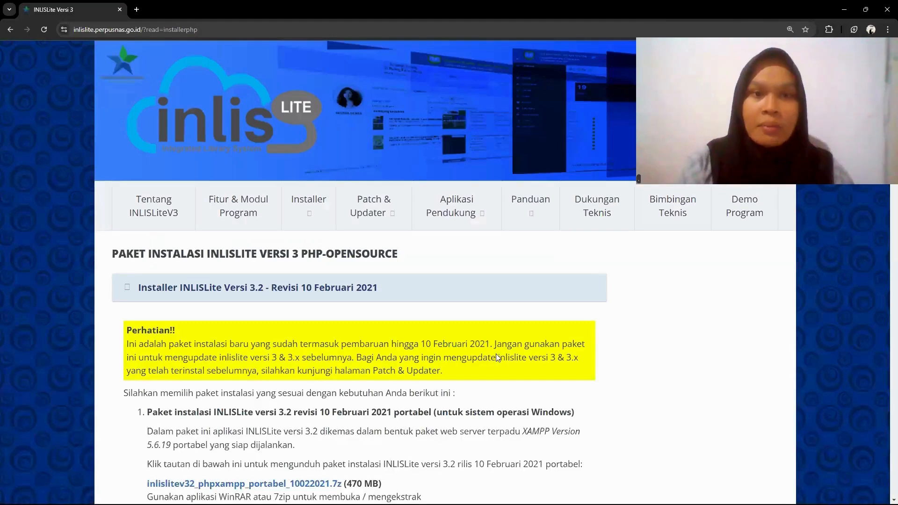
left_click(136, 9)
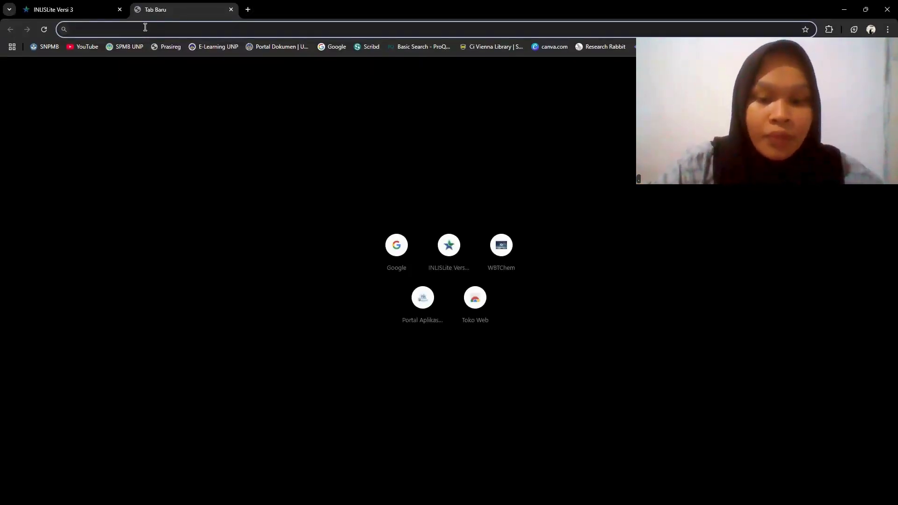
type("loc")
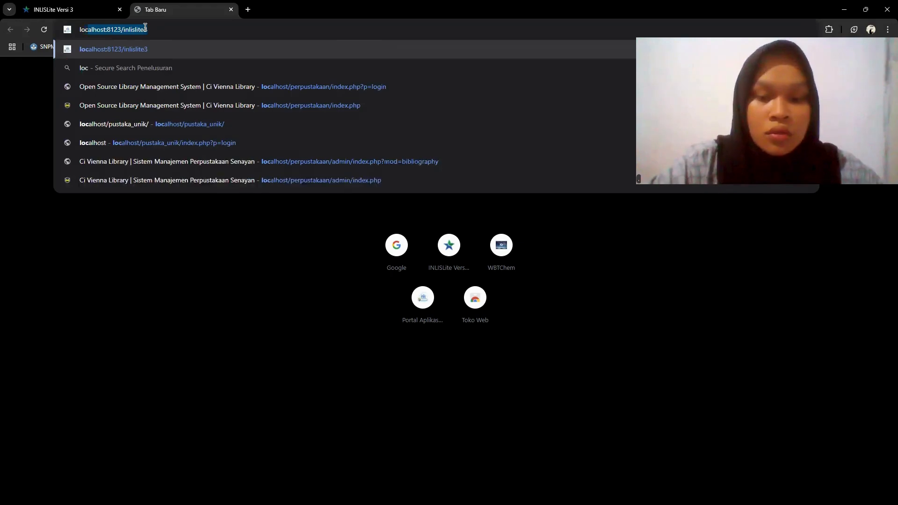
type("al")
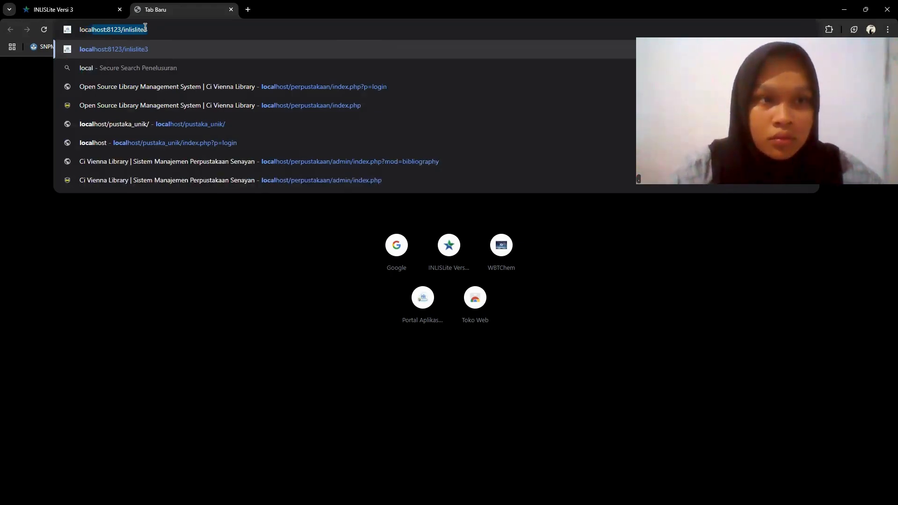
type("host")
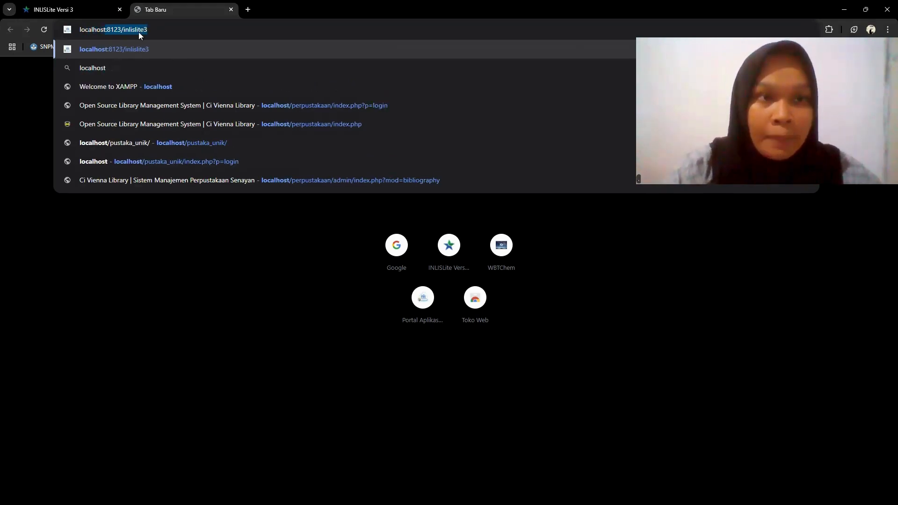
type(":")
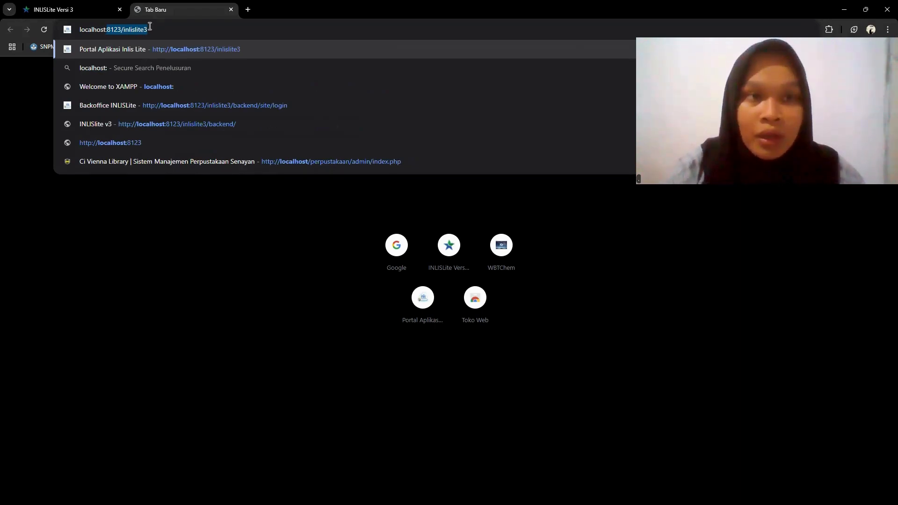
key("Right")
key("Return")
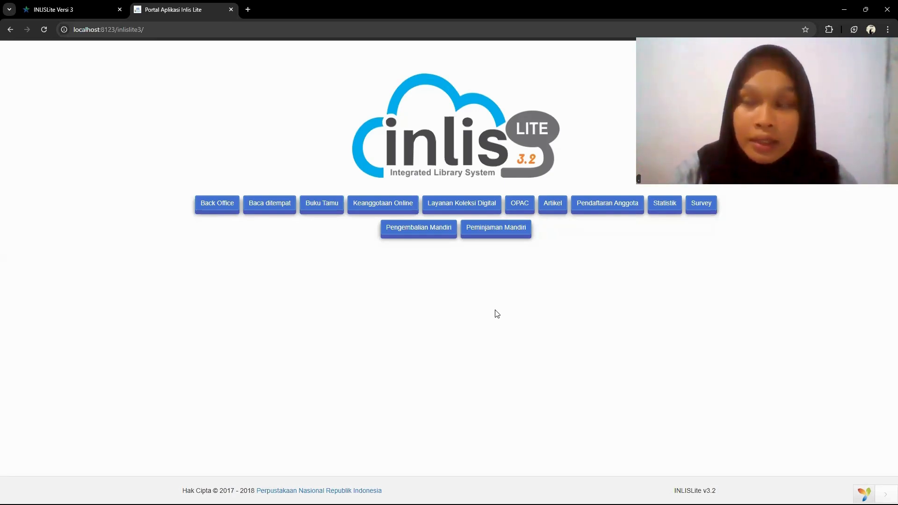
- Open the Back Office login page, re-enter the account password, sign in and dismiss the password-change notice
left_click(218, 207)
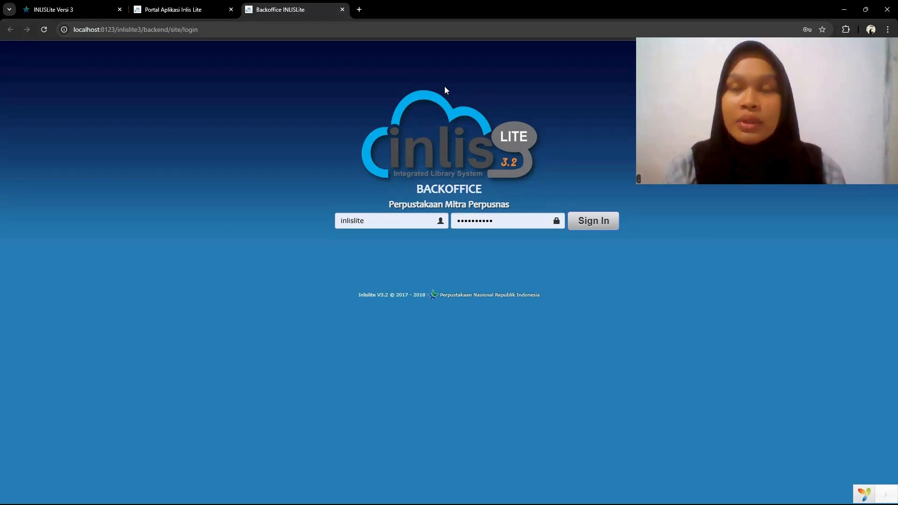
left_click(394, 216)
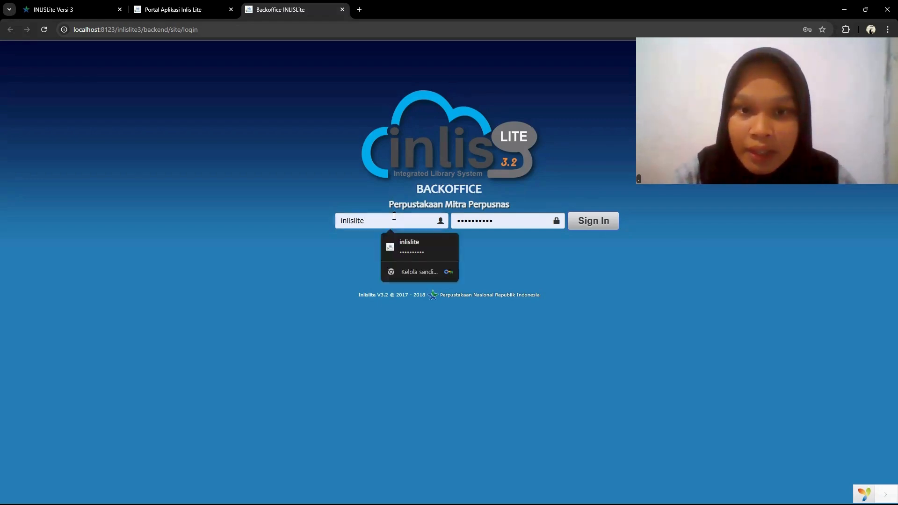
left_click(499, 221)
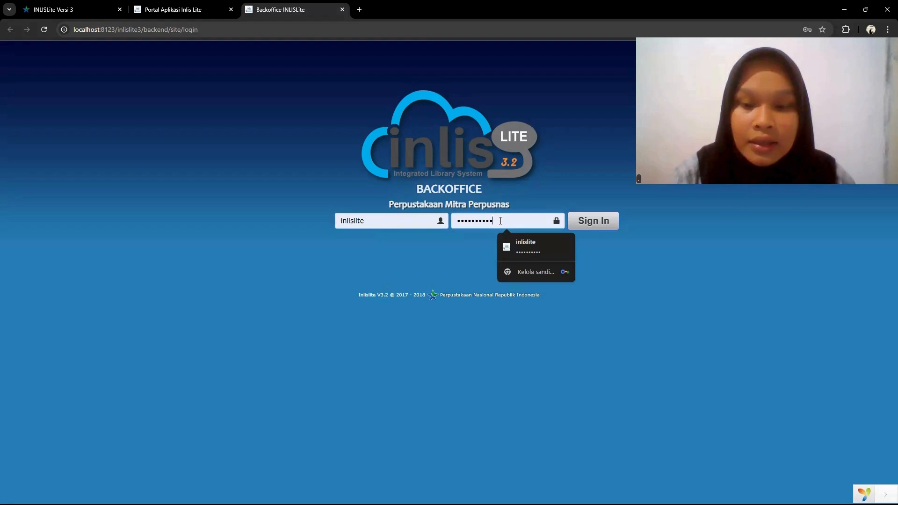
key("BackSpace")
key("BackSpace")
key("BackSpace")
key("BackSpace")
key("BackSpace")
key("BackSpace")
key("BackSpace")
key("BackSpace")
key("BackSpace")
key("BackSpace")
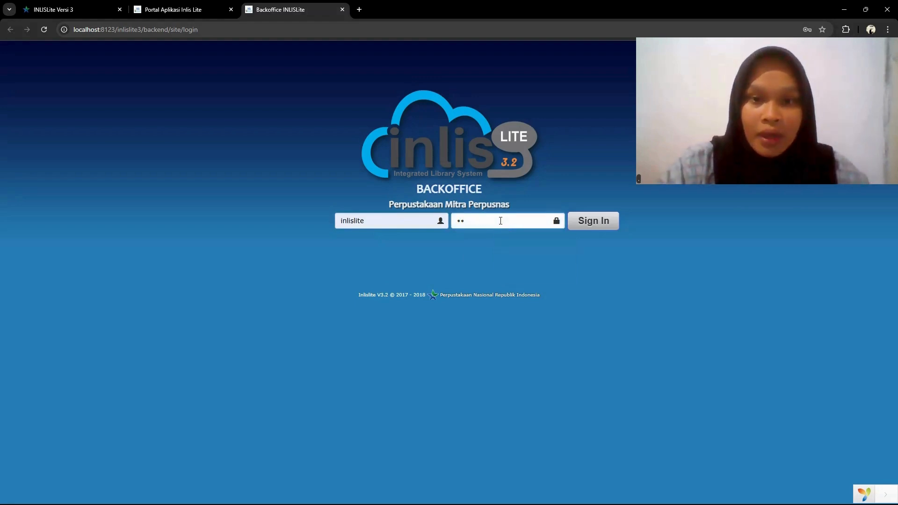
type("inlislite")
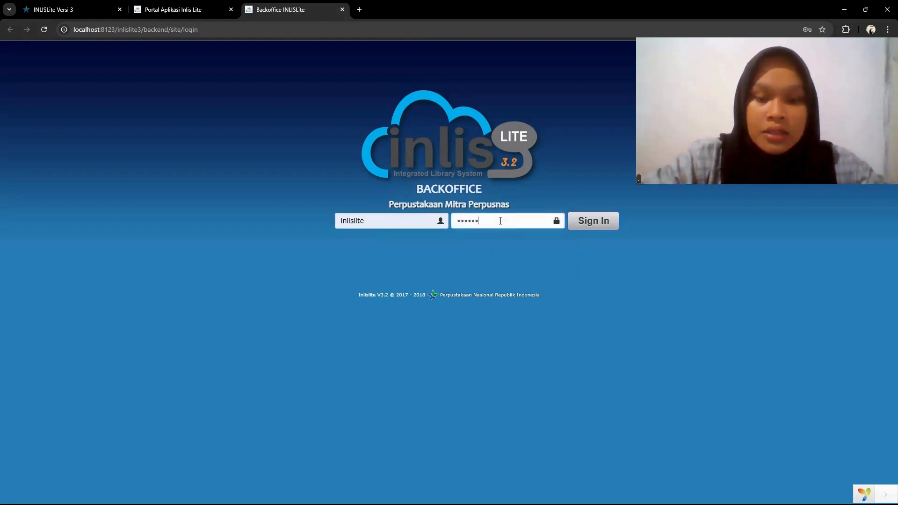
type("=")
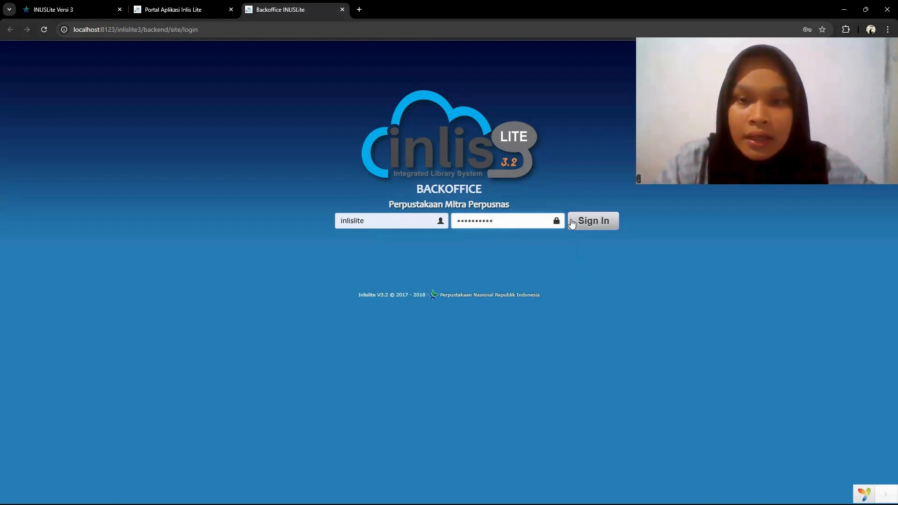
left_click(591, 223)
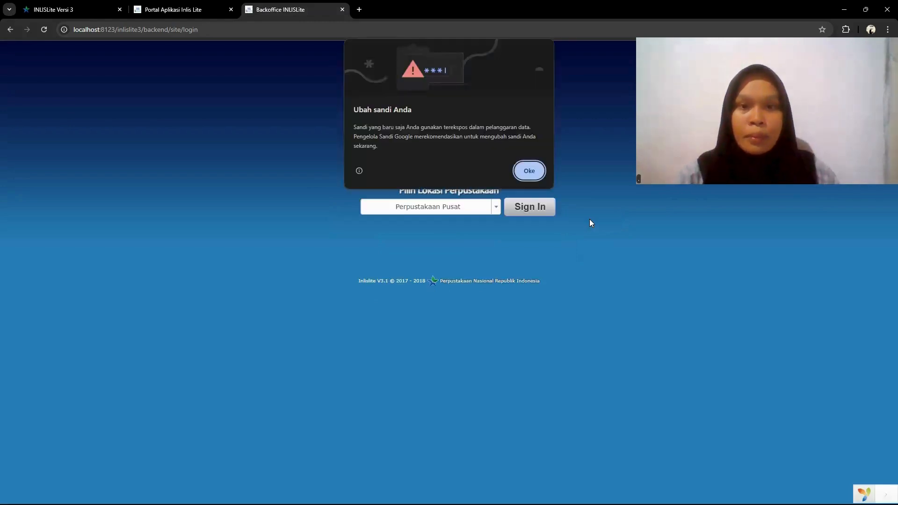
left_click(526, 171)
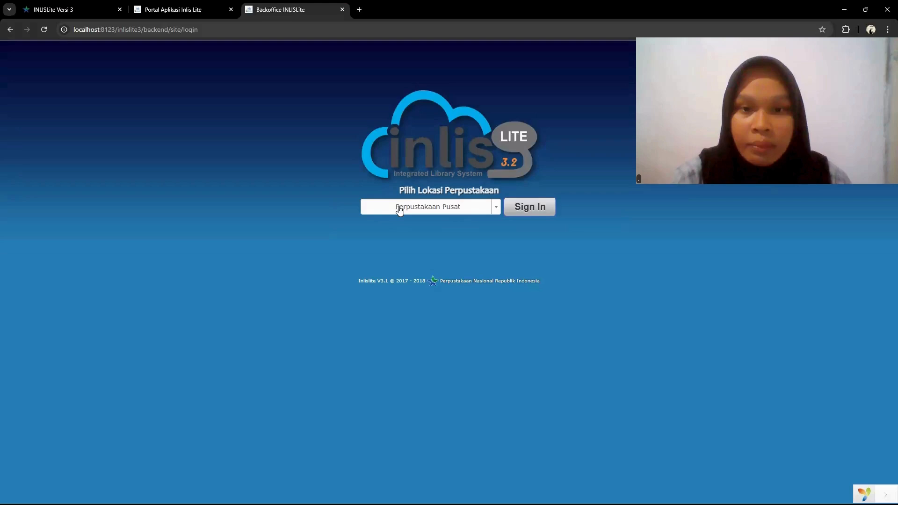
- Choose Perpustakaan Pusat as the library location and complete the Back Office sign-in
left_click(496, 212)
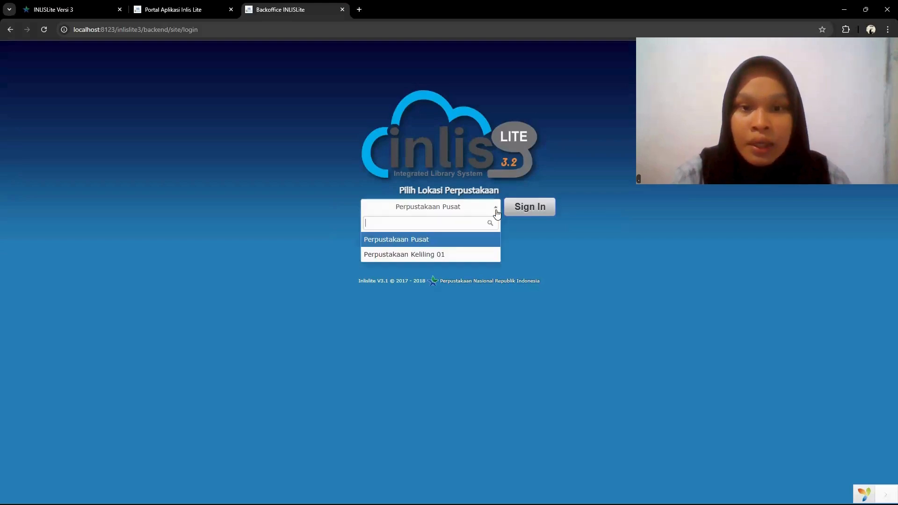
left_click(481, 245)
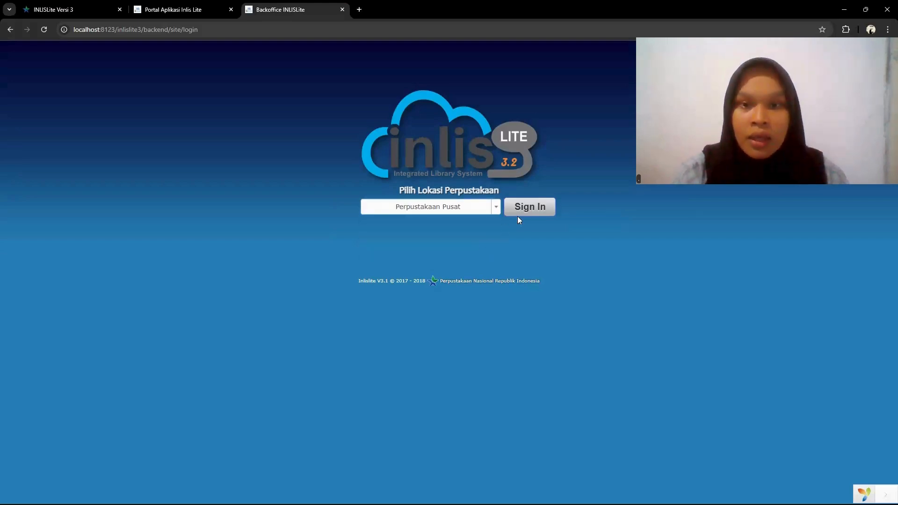
left_click(537, 208)
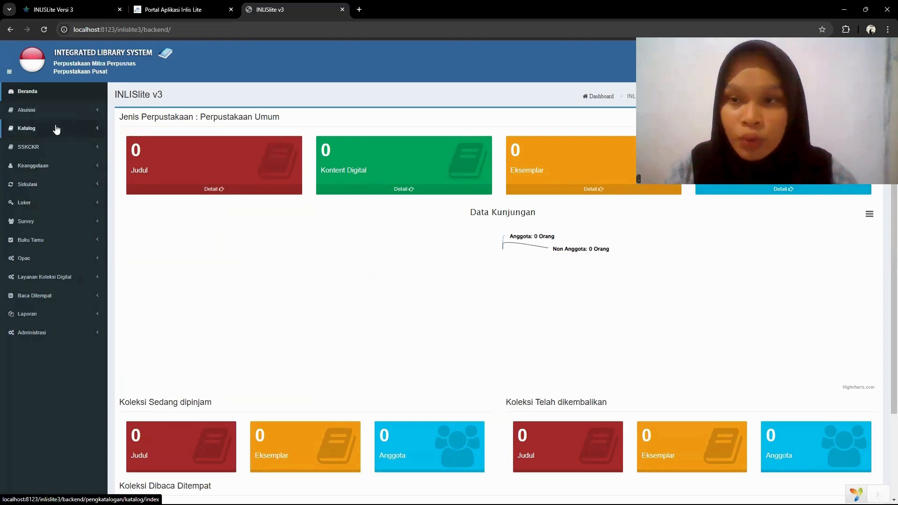
- Open the Entri Koleksi acquisition form and set Jenis Bahan to Monograf(Buku, Jurnal, Laporan, dll)
left_click(39, 94)
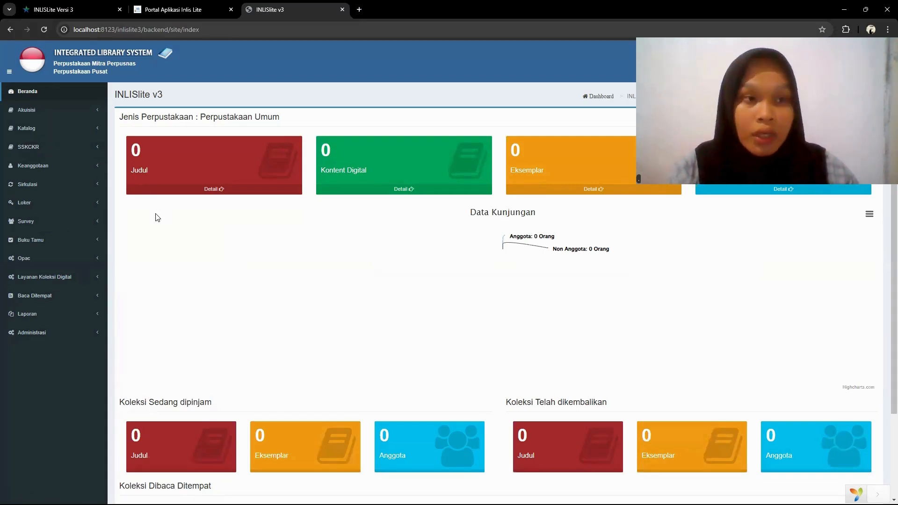
left_click(82, 112)
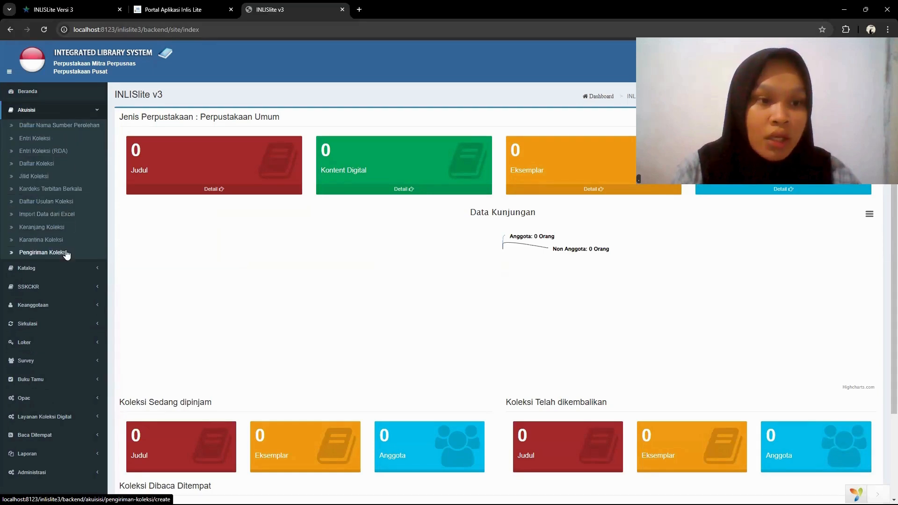
left_click(64, 269)
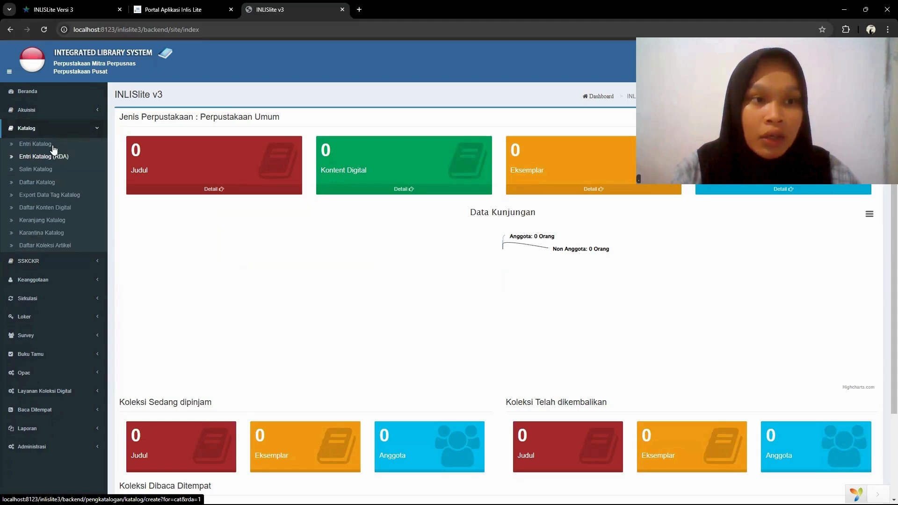
left_click(53, 112)
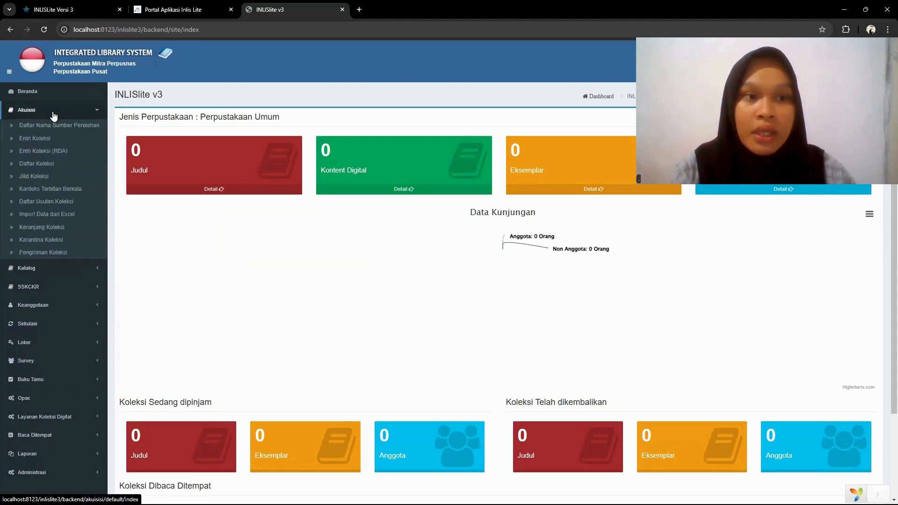
left_click(46, 141)
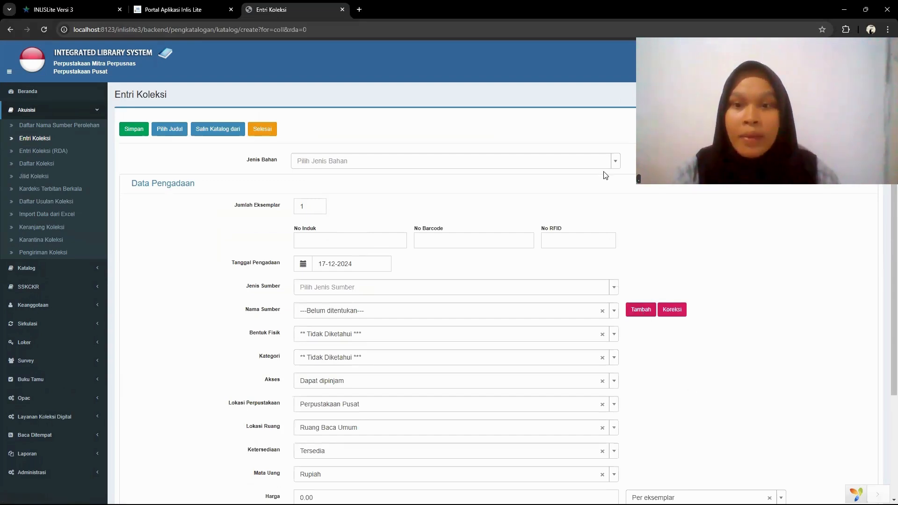
left_click(616, 164)
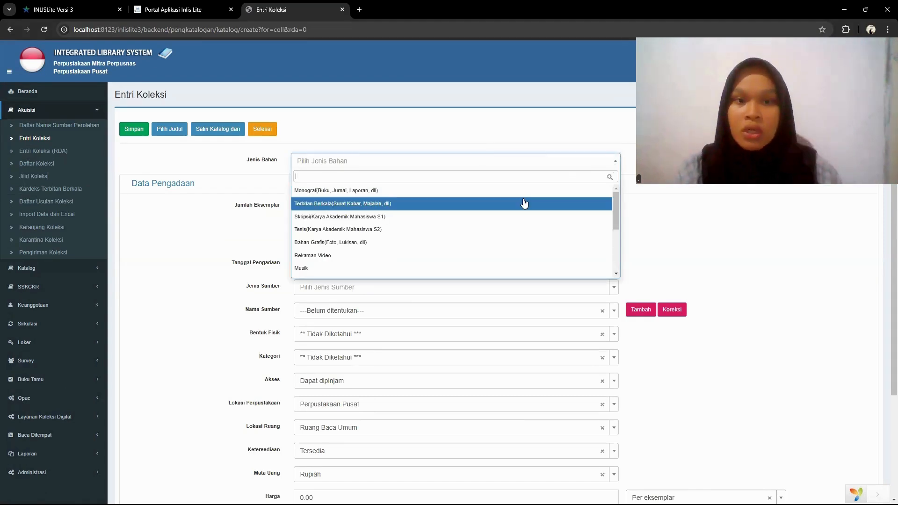
left_click(511, 191)
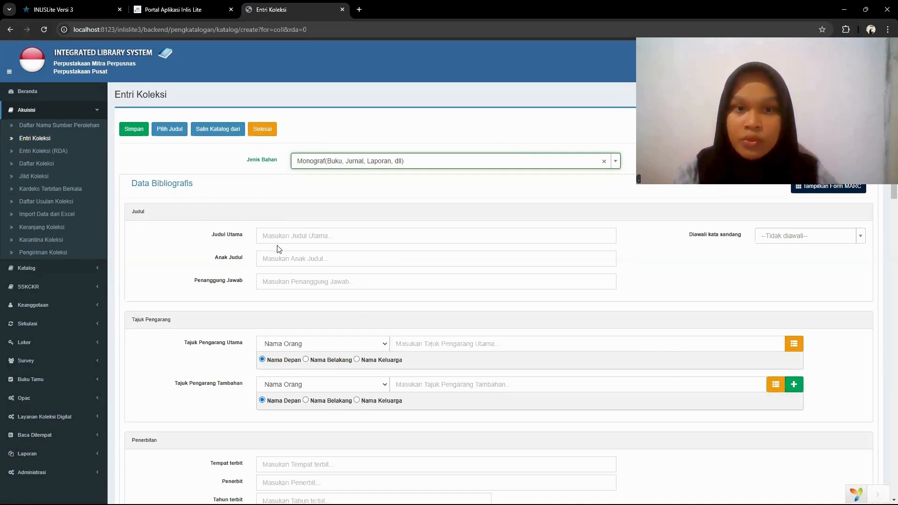
- Enter MENGELOLA KECERDASAN DALAM PEMBELAJARAN as Judul Utama, Sebuah Konsep Pembelajaran Berbasis Kecerdasan as Anak Judul, and the author's name as Penanggung Jawab
left_click(321, 235)
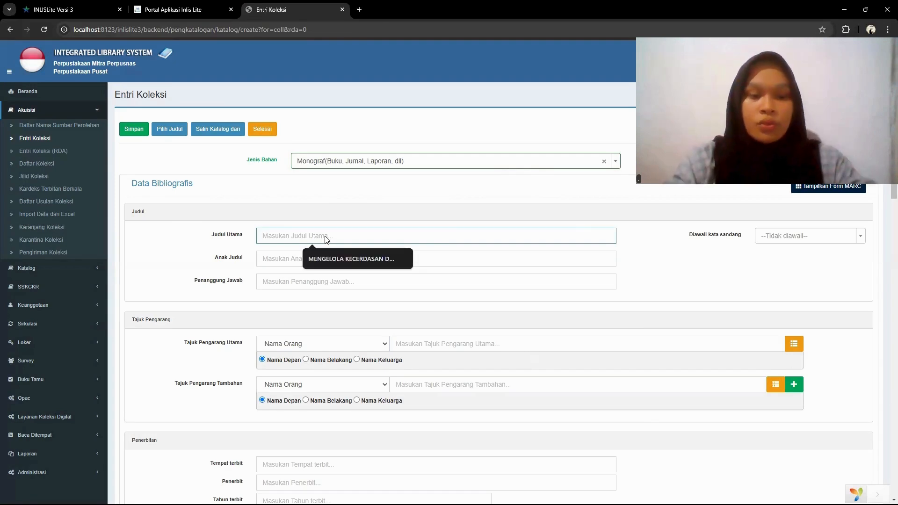
type("MENGELOLA")
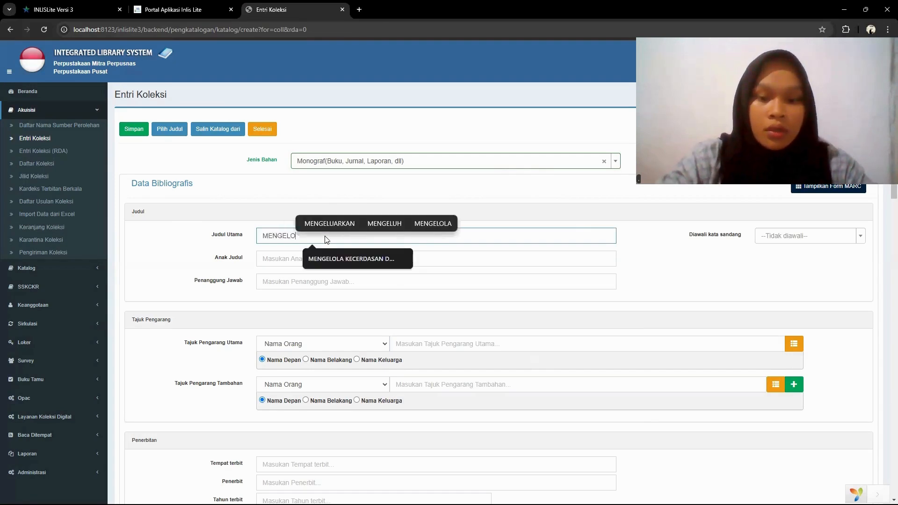
left_click(339, 255)
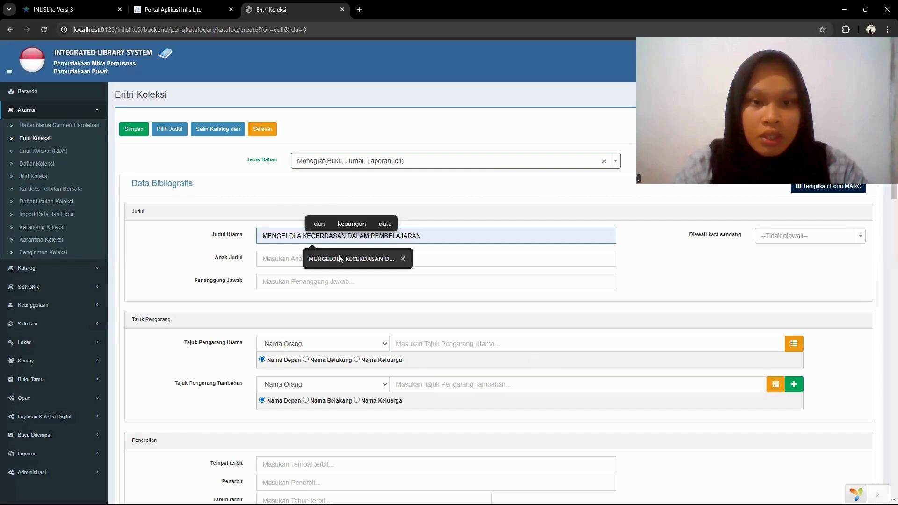
left_click(336, 259)
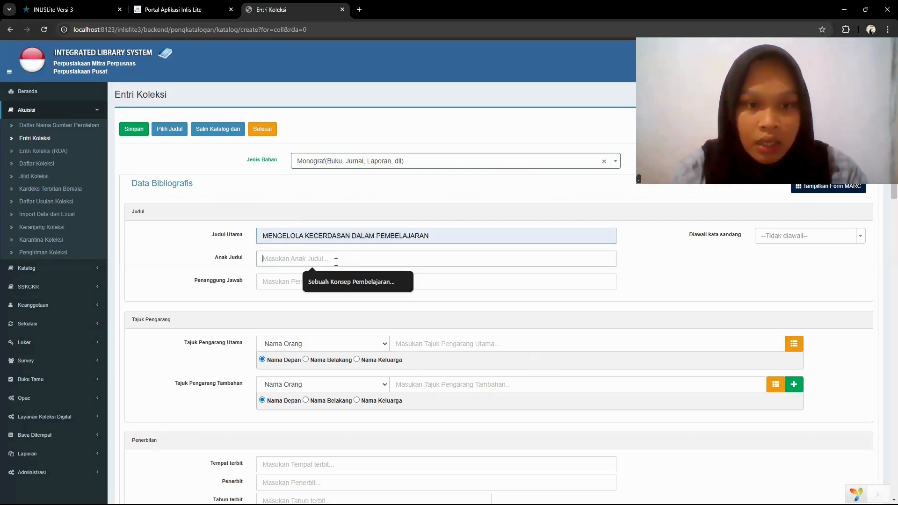
type("Sebuah Konsep Pembelajaran Berbasis Kecerdasan")
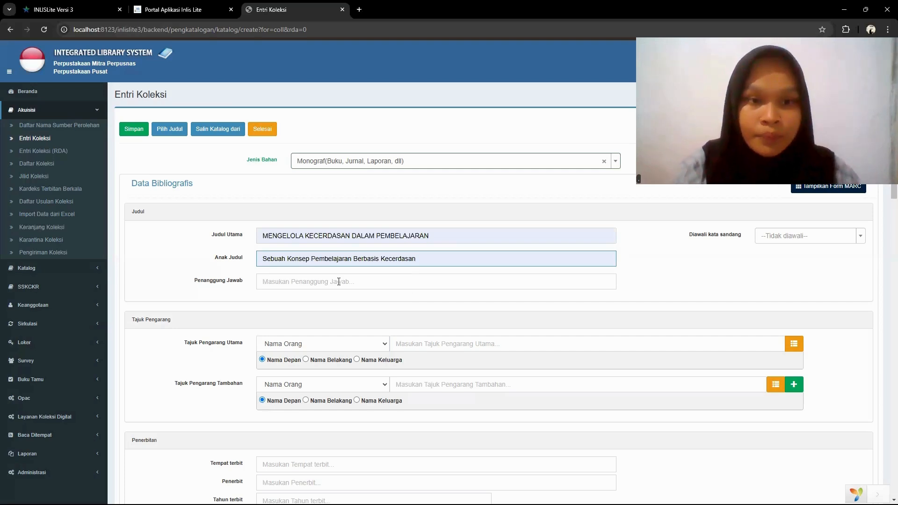
left_click(339, 284)
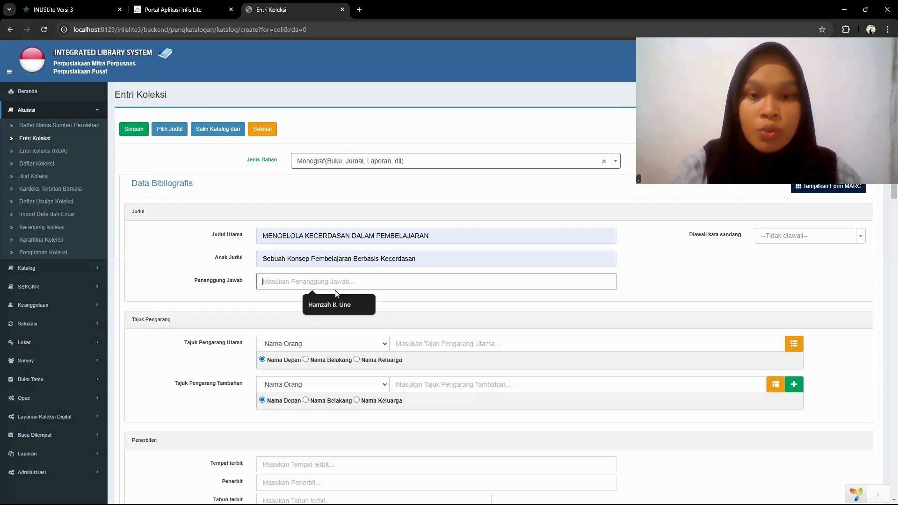
left_click(334, 302)
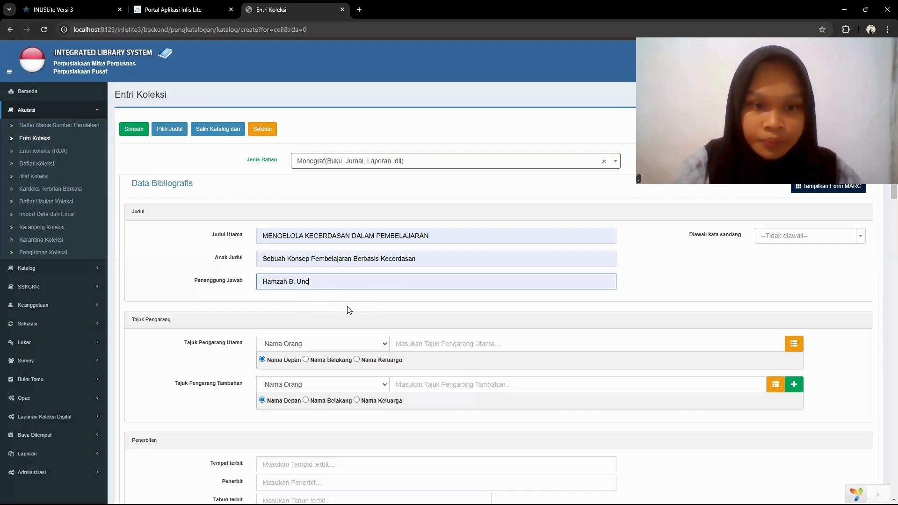
- Enter the author's name as Tajuk Pengarang Utama, keeping the Nama Orang heading type and the Nama Depan option
scroll(348, 310, "down", 3)
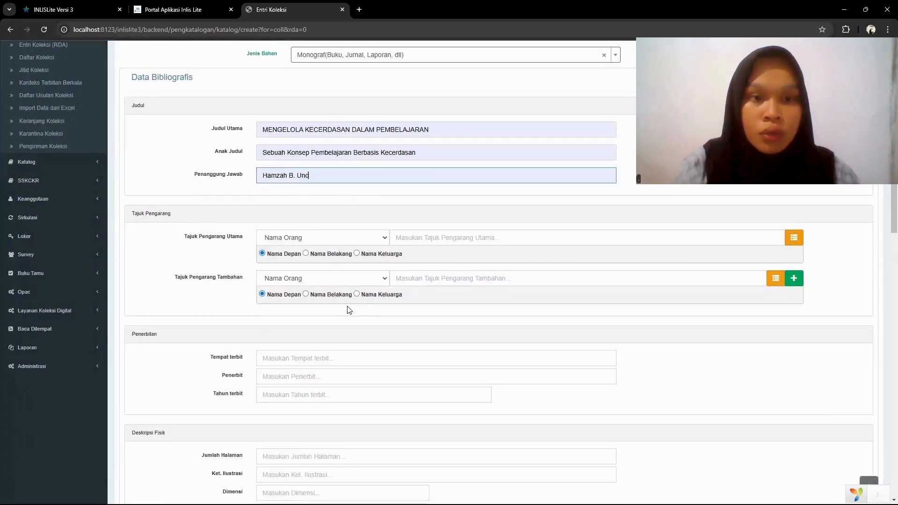
left_click(326, 234)
left_click(324, 247)
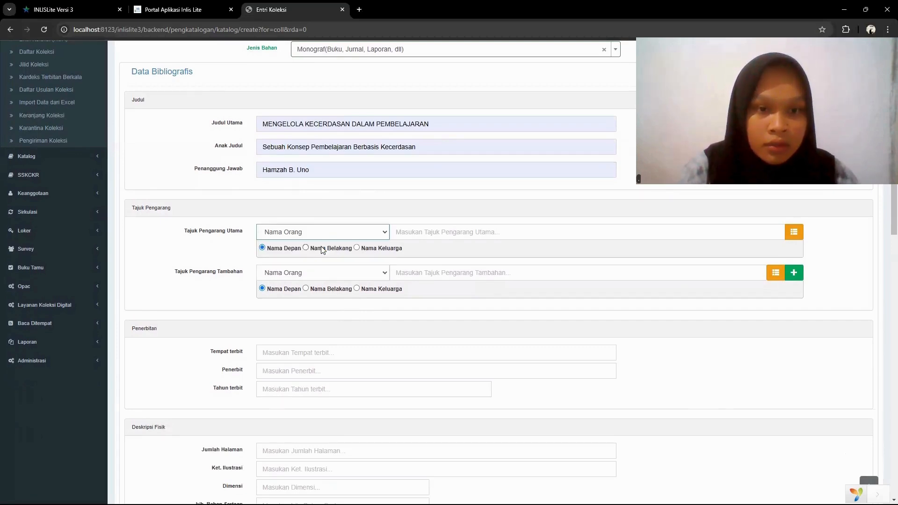
left_click(405, 233)
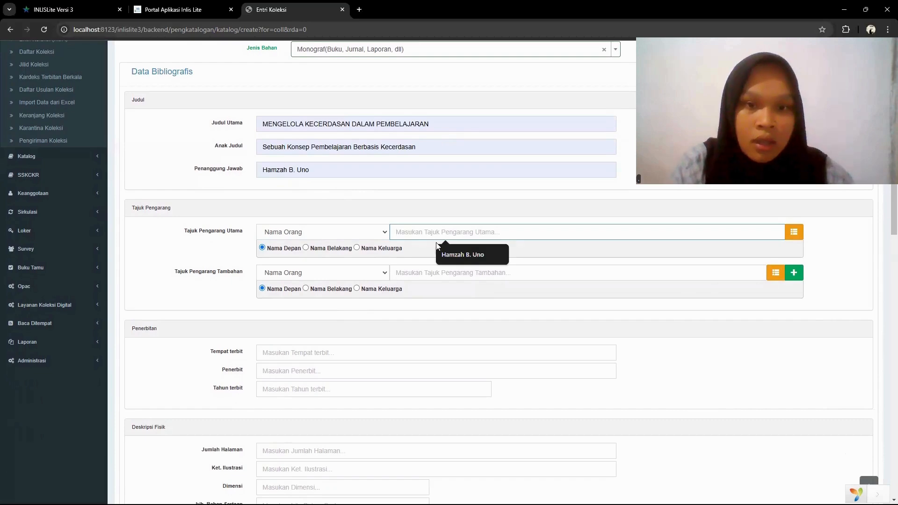
left_click(453, 252)
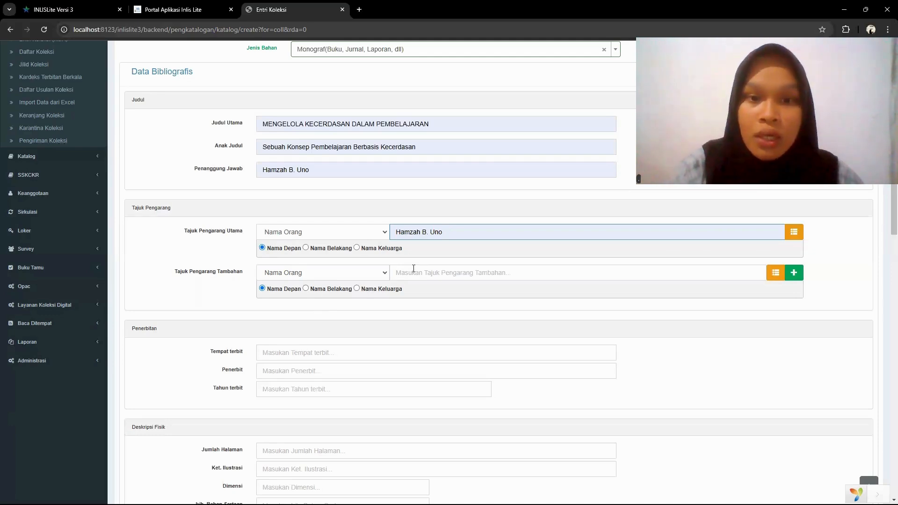
- Fill in the Penerbitan section with Jakarta as Tempat terbit, Bumi Aksara as Penerbit and 2010 as Tahun terbit
scroll(407, 260, "up", 2)
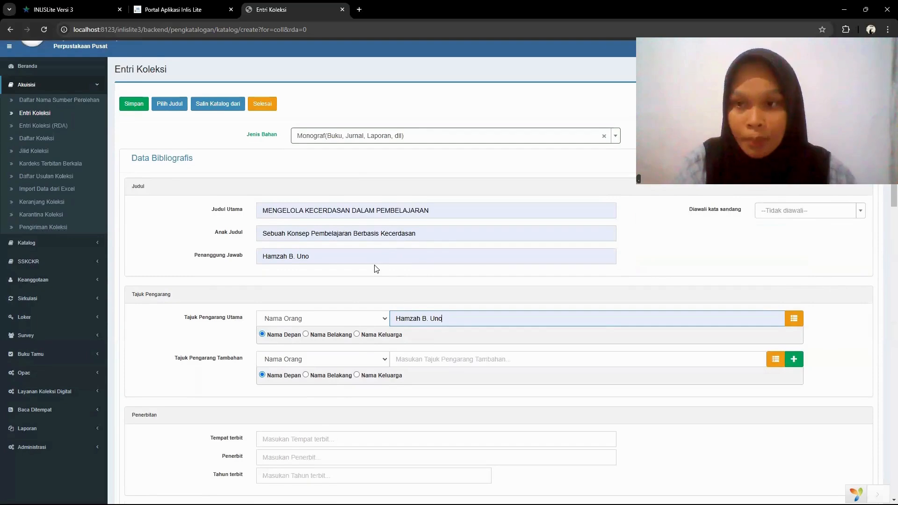
scroll(375, 268, "down", 1)
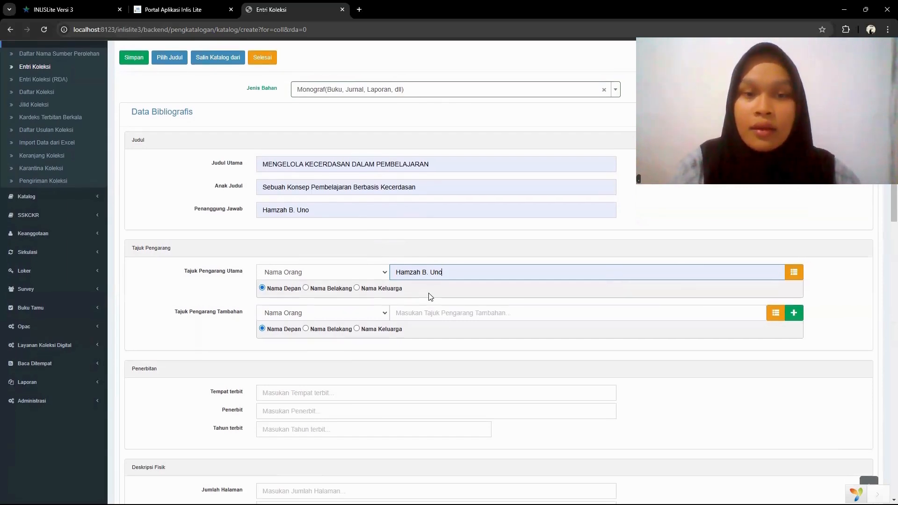
scroll(431, 297, "up", 1)
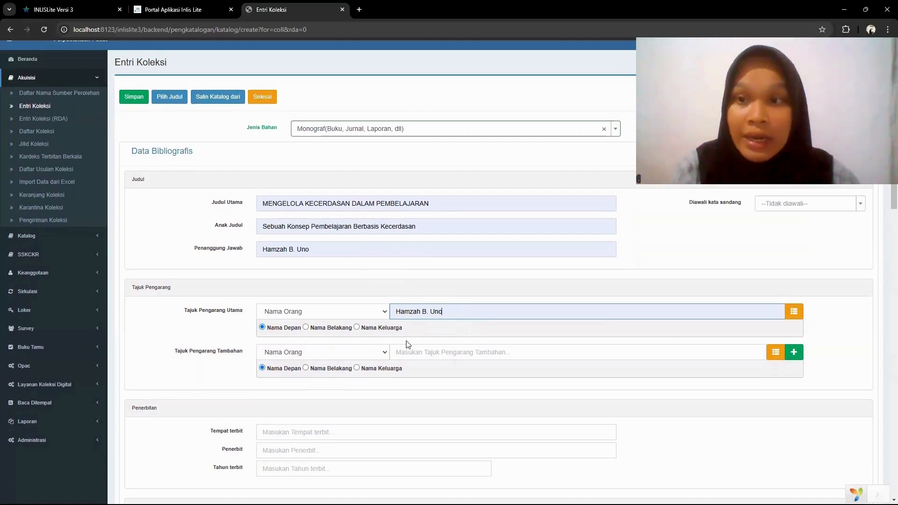
scroll(409, 346, "down", 4)
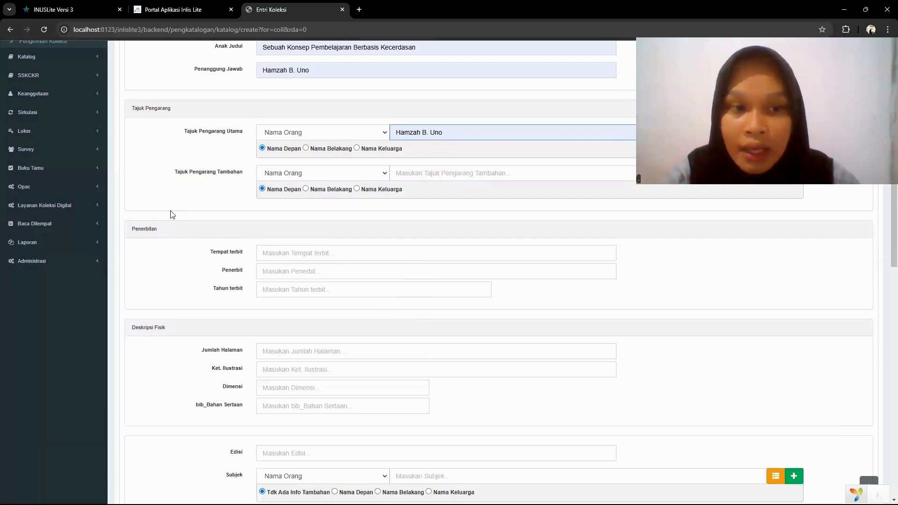
left_click(278, 256)
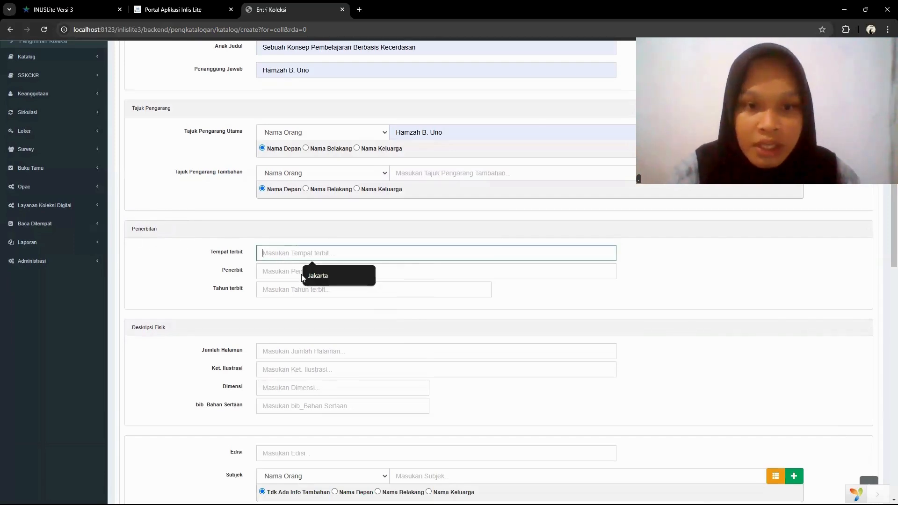
left_click(319, 275)
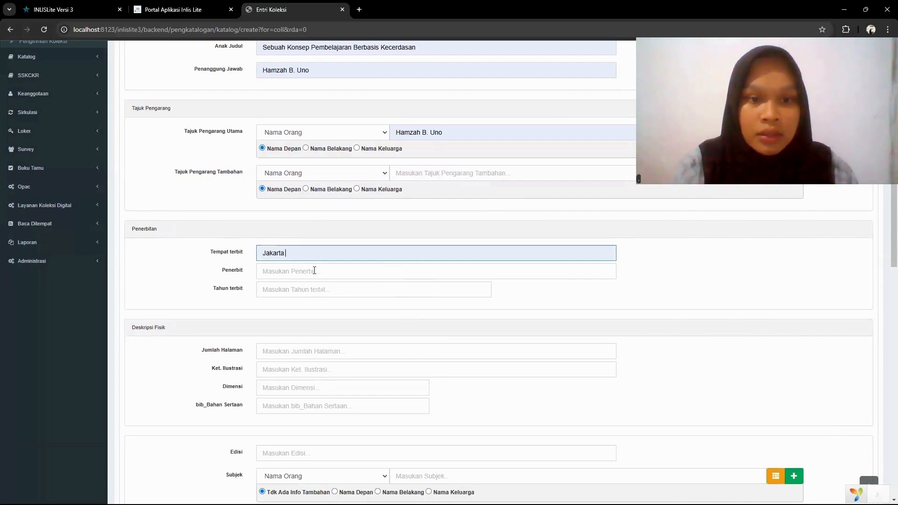
left_click(315, 271)
left_click(322, 294)
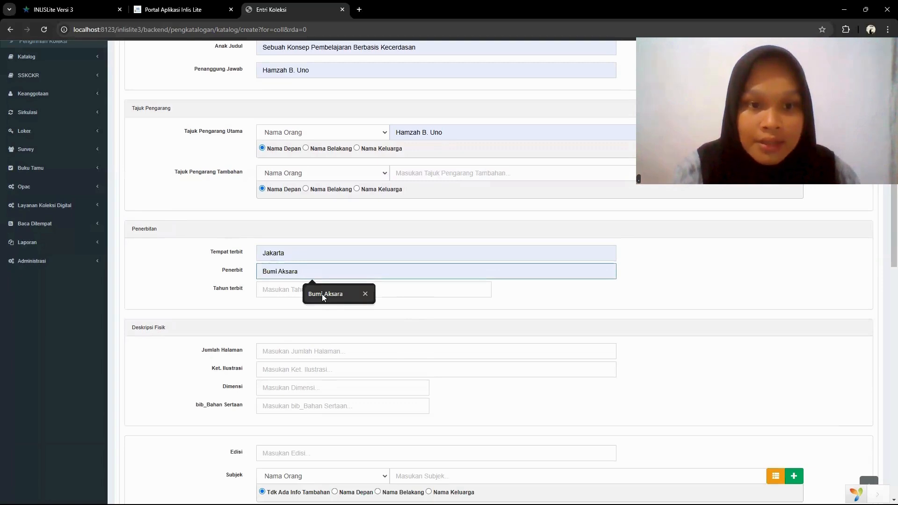
left_click(323, 293)
left_click(326, 312)
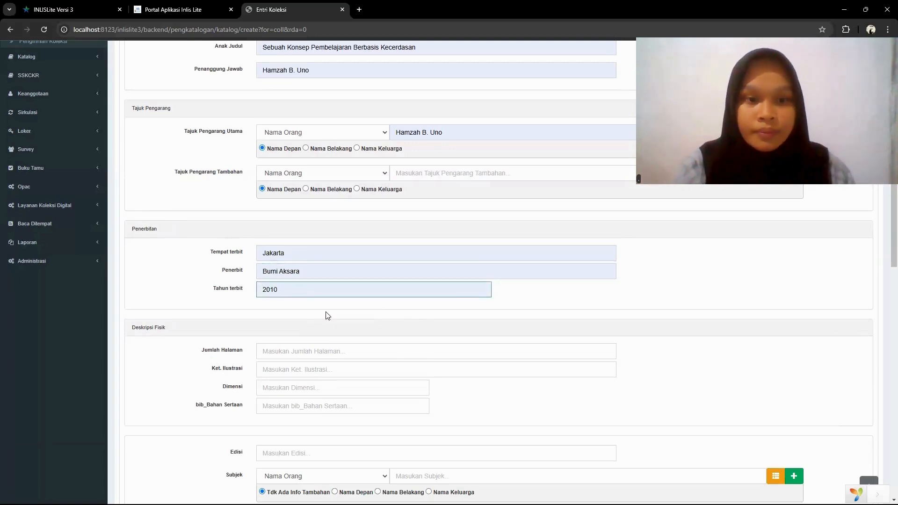
- In Deskripsi Fisik, set Jumlah Halaman to 196 hlm. and Dimensi to 21 cm, leaving Ket. Ilustrasi and bib_Bahan Sertaan empty
scroll(334, 324, "down", 1)
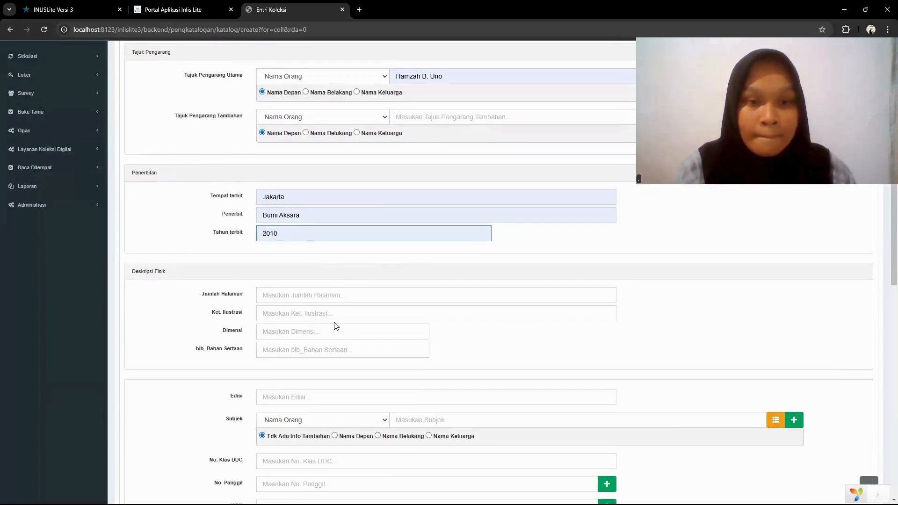
scroll(334, 322, "down", 1)
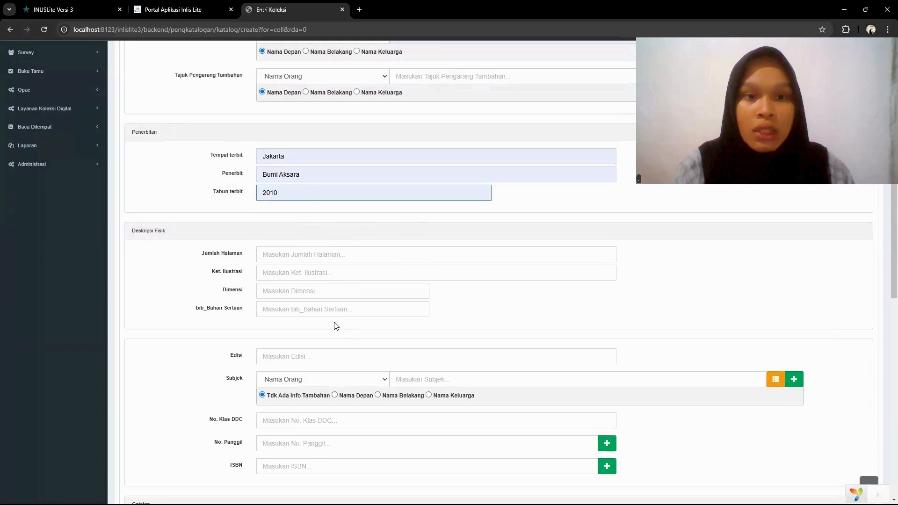
left_click(322, 255)
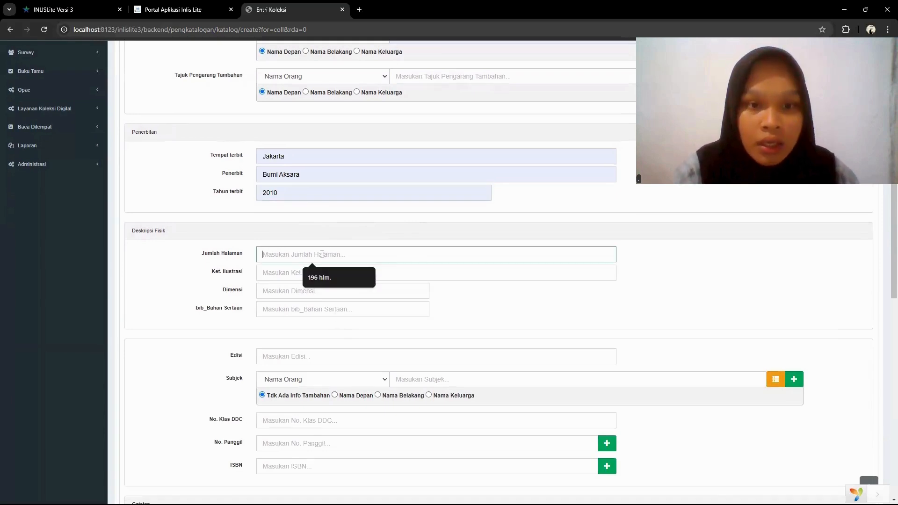
left_click(326, 277)
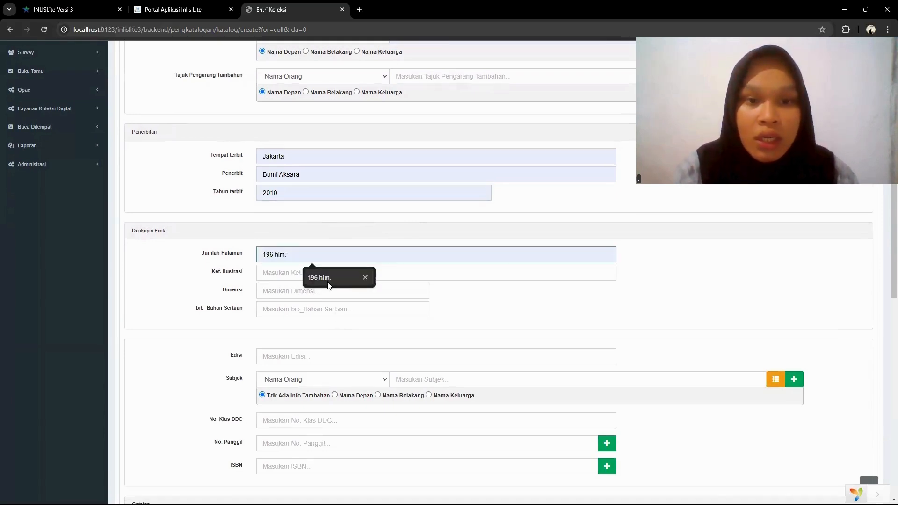
left_click(329, 281)
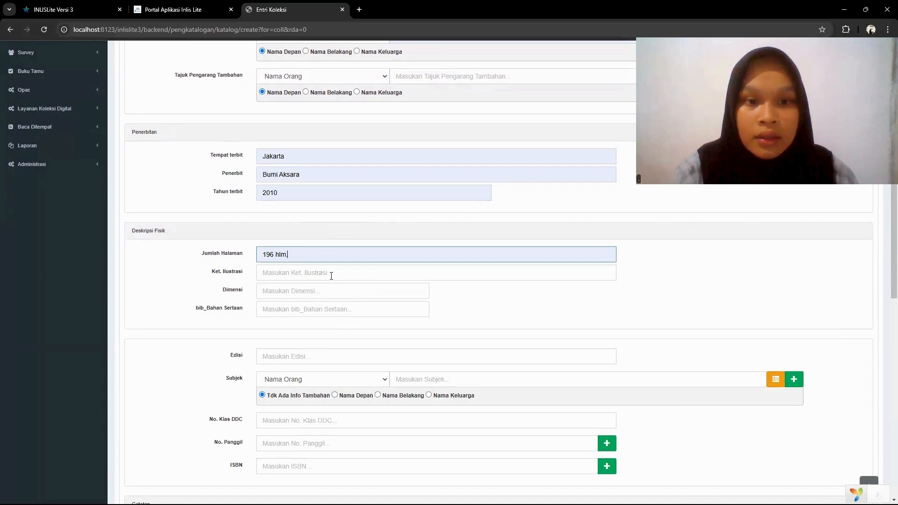
left_click(331, 275)
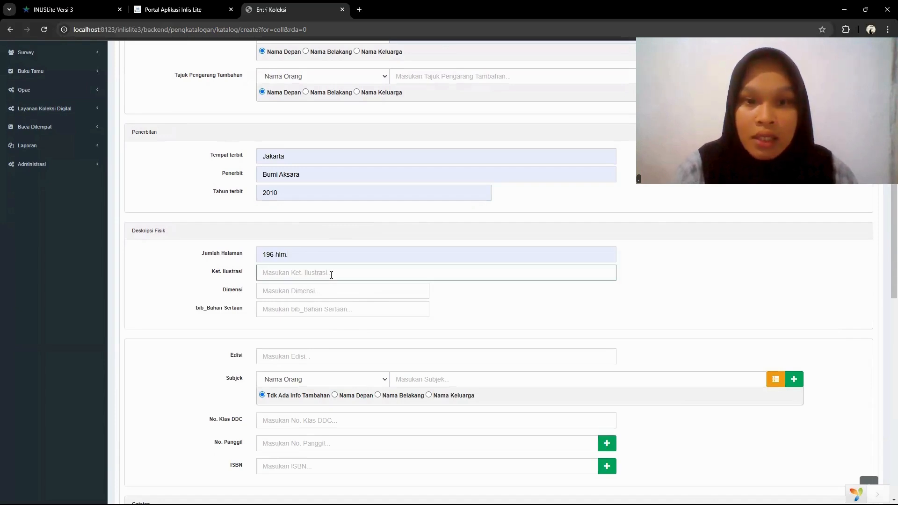
left_click(330, 289)
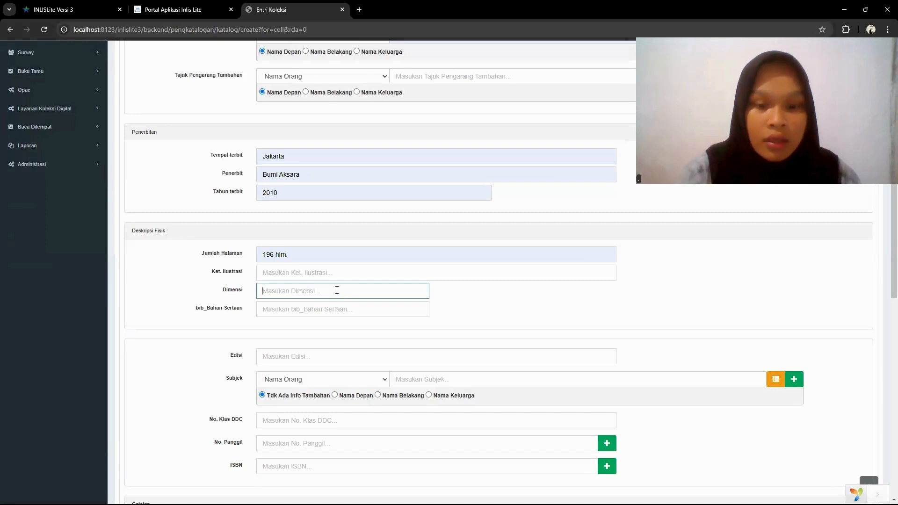
type("21")
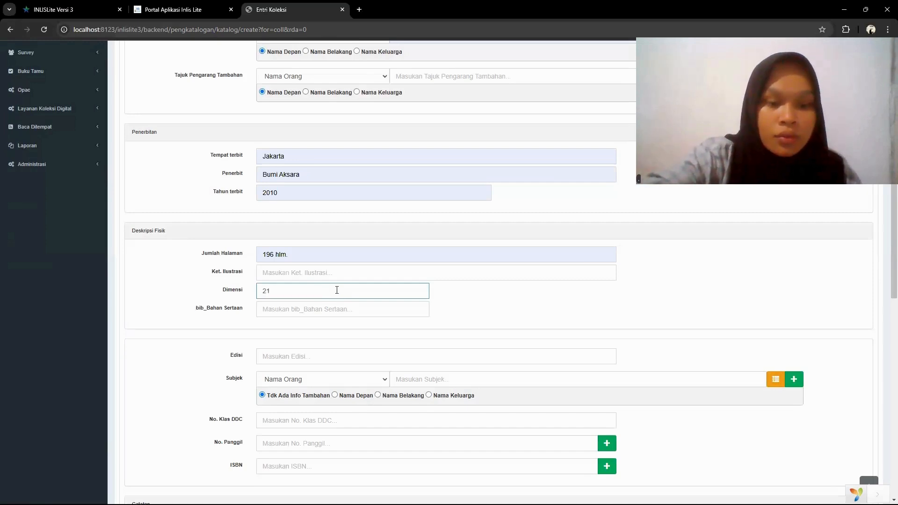
type(" c")
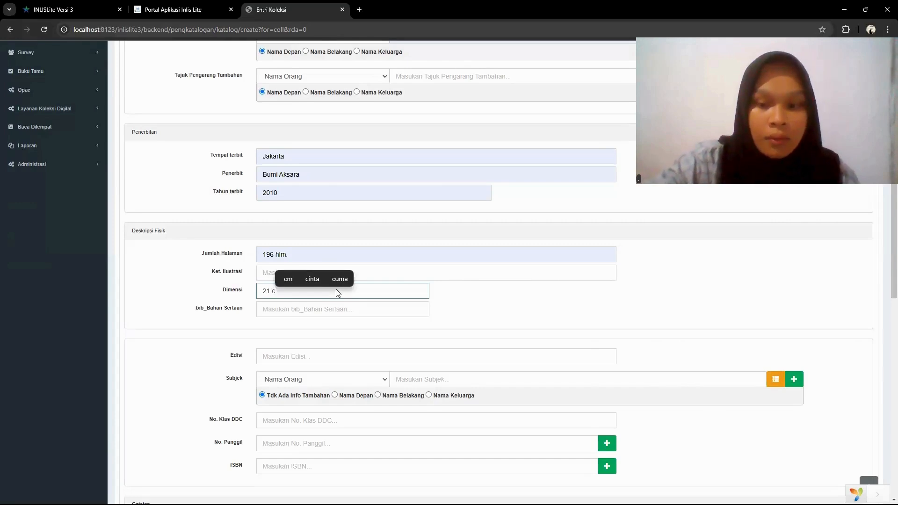
type("m")
scroll(339, 304, "down", 1)
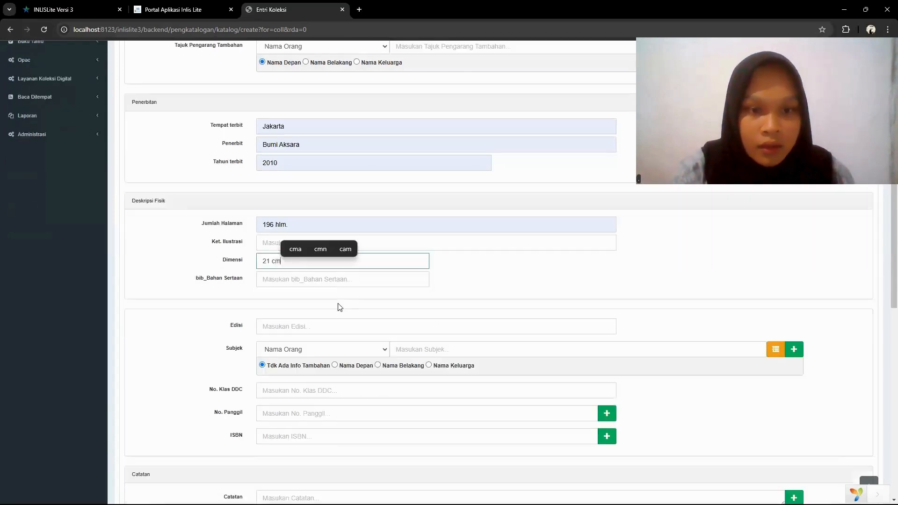
left_click(326, 278)
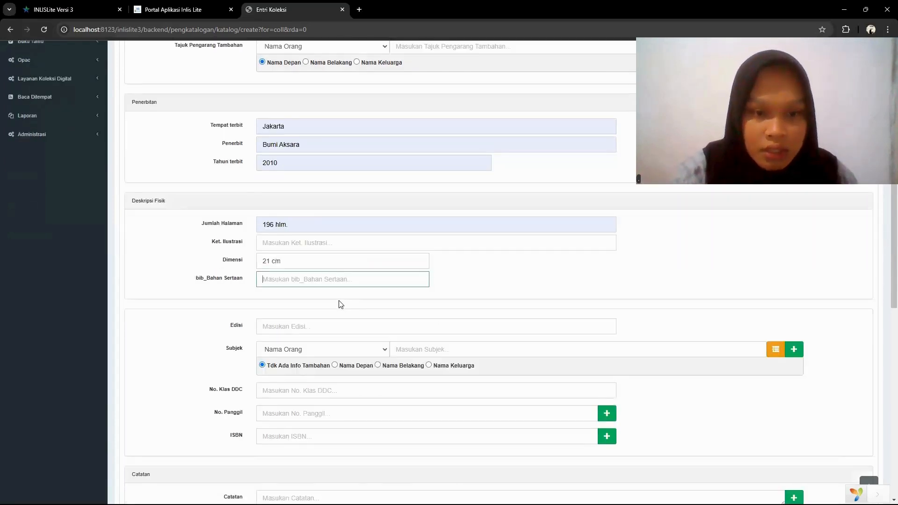
- Enter 1 Cetakan 2 as the book's Edisi
scroll(340, 301, "down", 1)
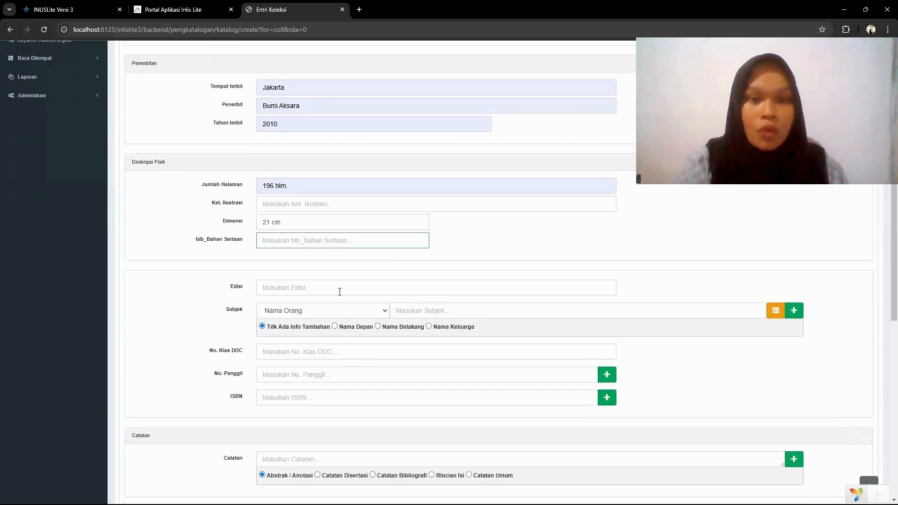
left_click(340, 292)
left_click(339, 312)
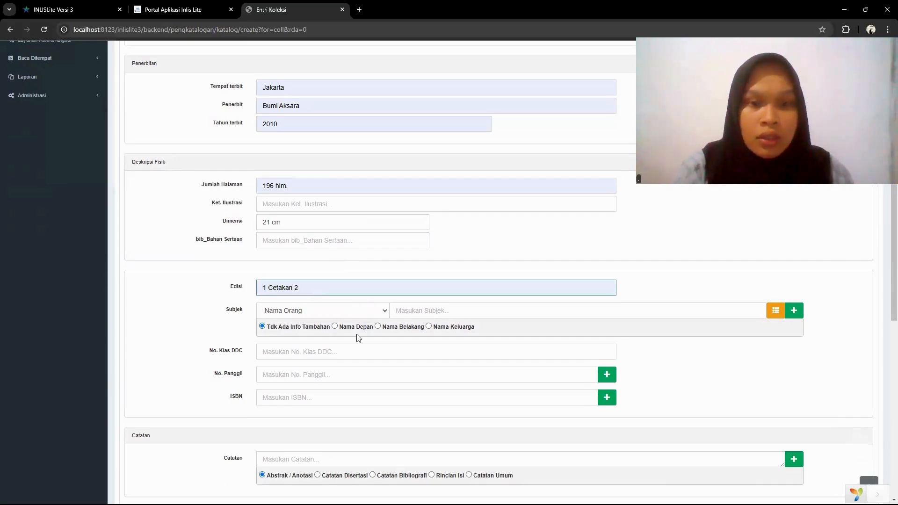
- Set the Subjek type to Topikal and enter Pembelajaran as the subject
scroll(358, 336, "down", 1)
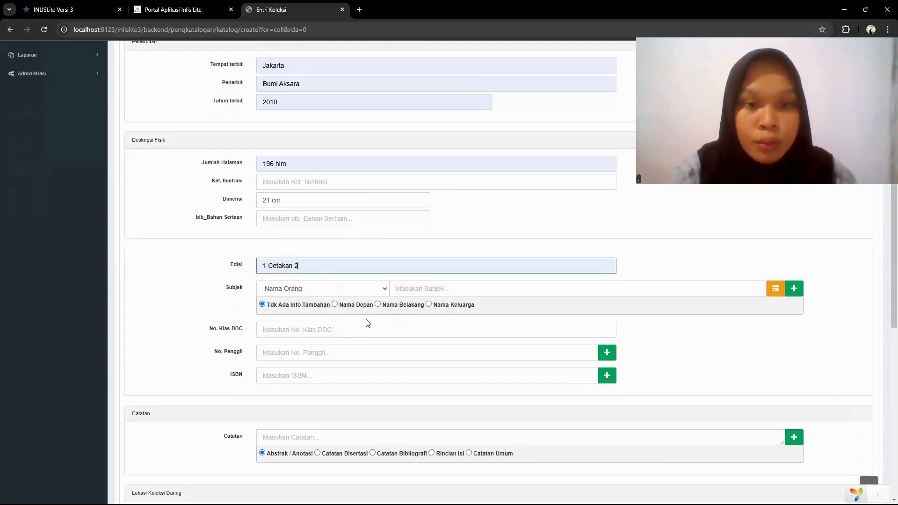
left_click(385, 289)
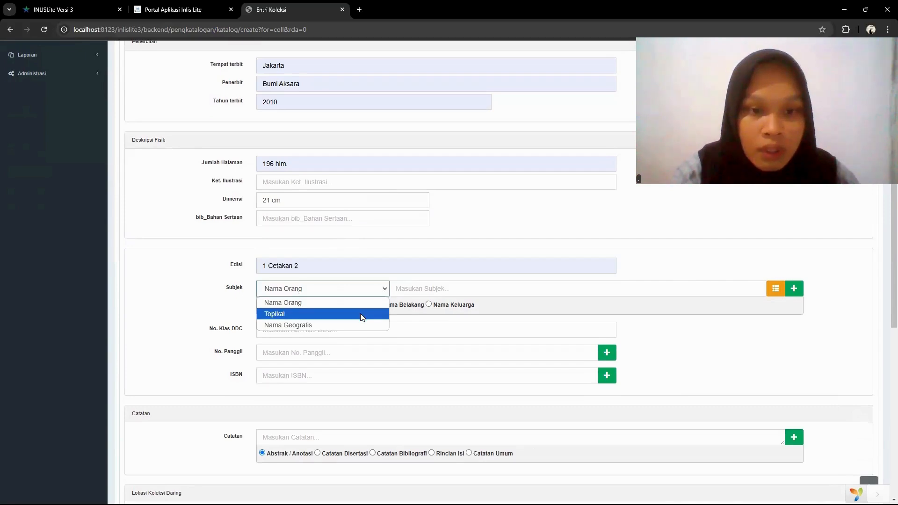
left_click(362, 318)
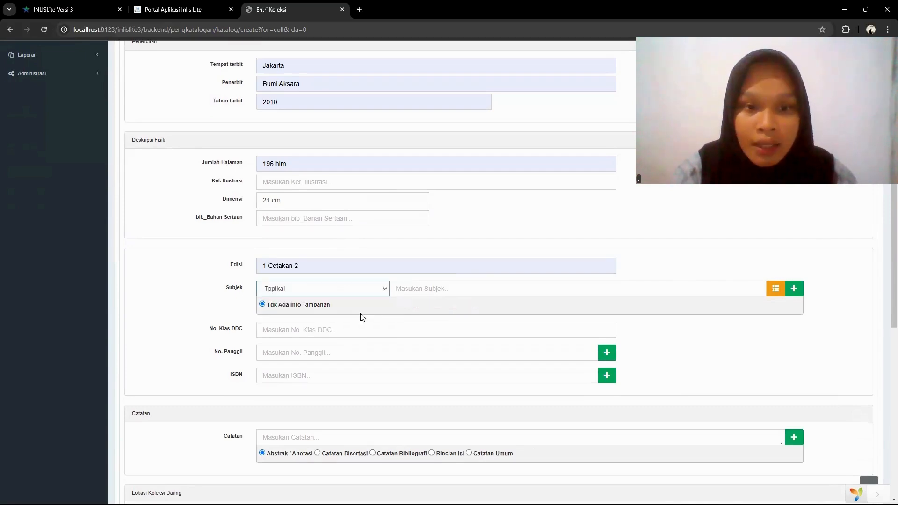
left_click(417, 292)
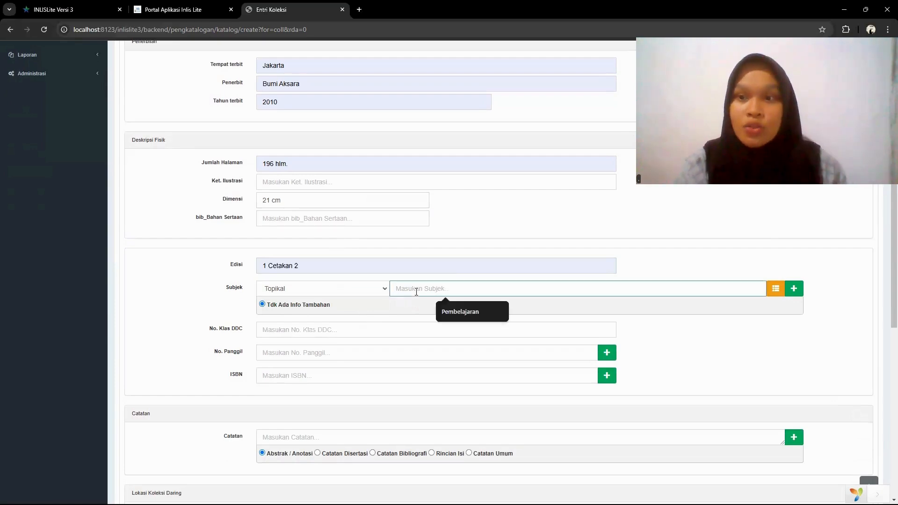
scroll(417, 292, "up", 3)
scroll(417, 292, "down", 3)
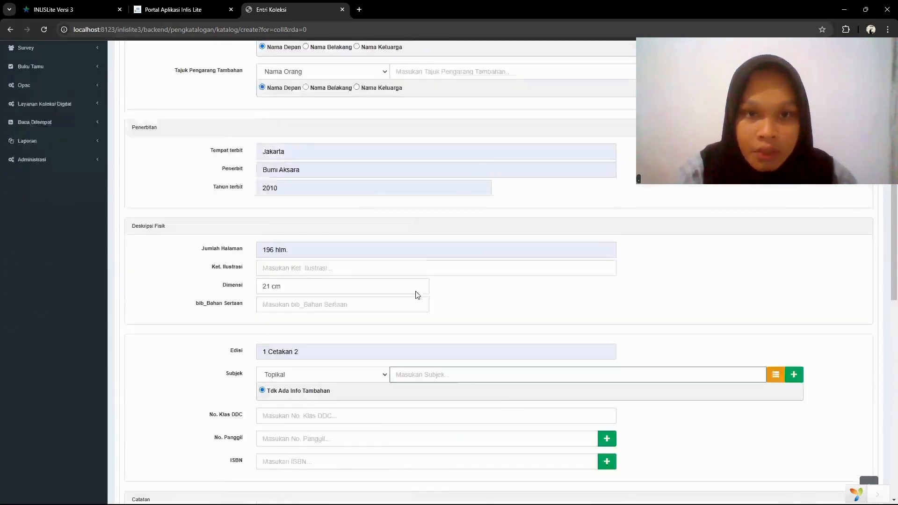
left_click(416, 286)
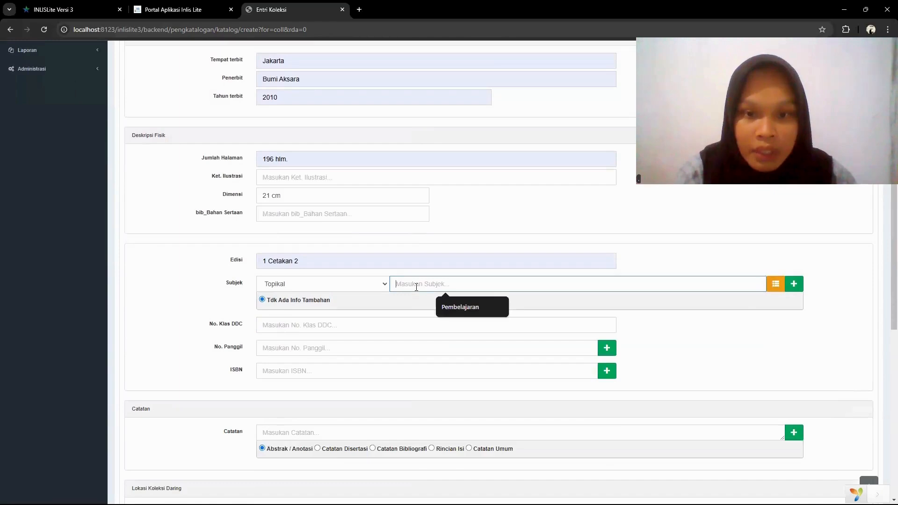
left_click(448, 306)
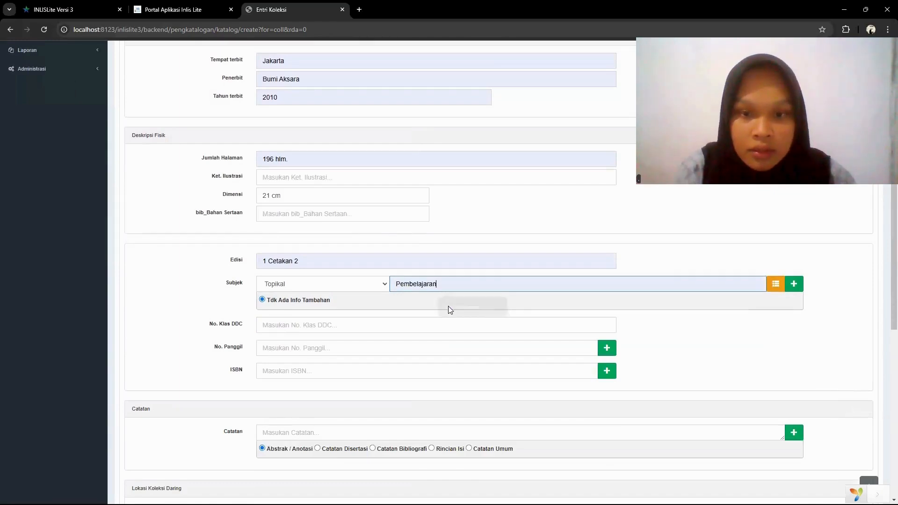
- Add a second Subjek row below the Pembelajaran subject and look back over the completed form fields
left_click(793, 288)
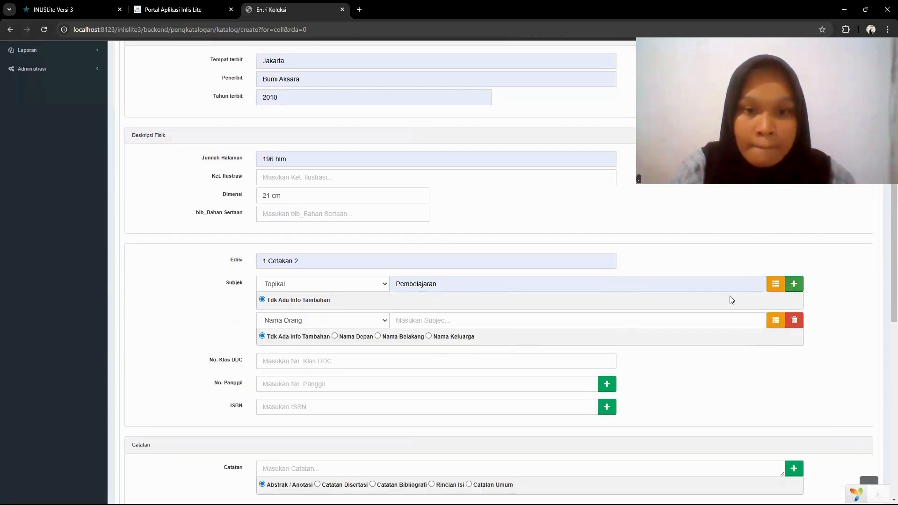
scroll(587, 291, "up", 3)
scroll(587, 291, "up", 4)
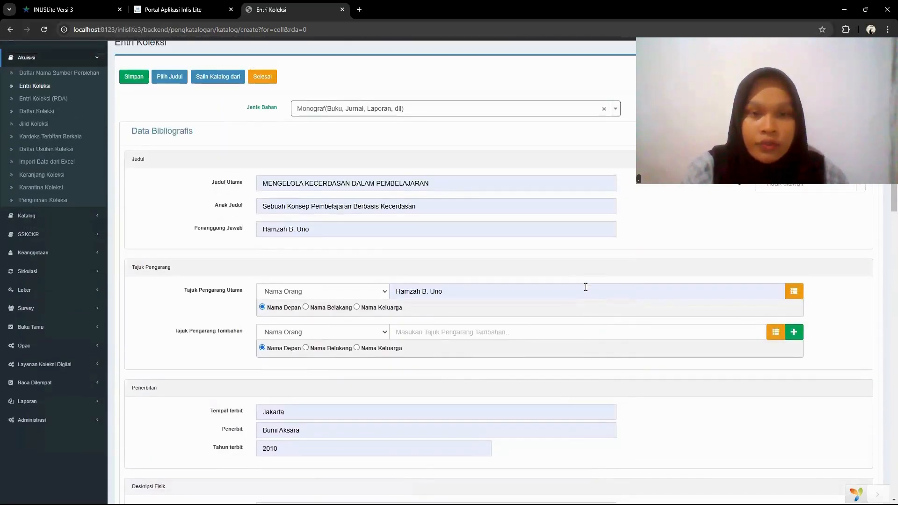
scroll(586, 287, "down", 9)
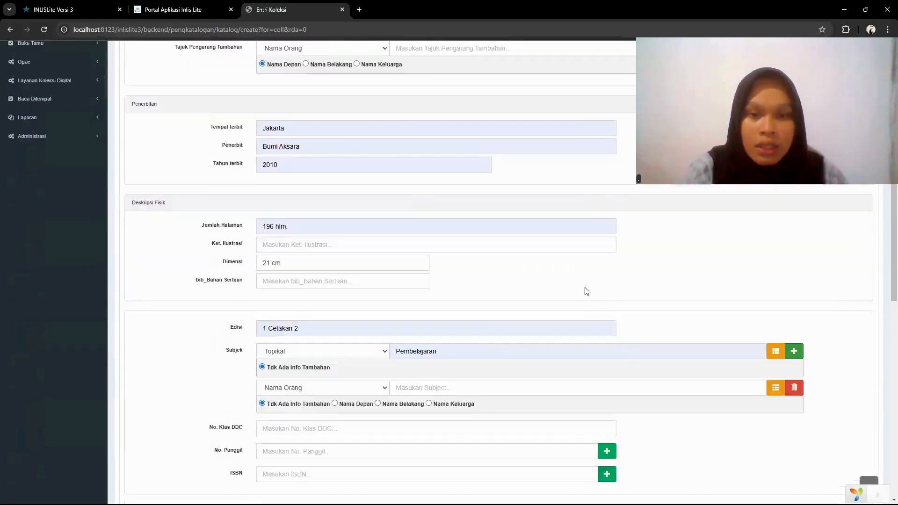
- Enter Kecerdasan in the second Subjek row and set No. Klas DDC to 370.152 9
left_click(534, 221)
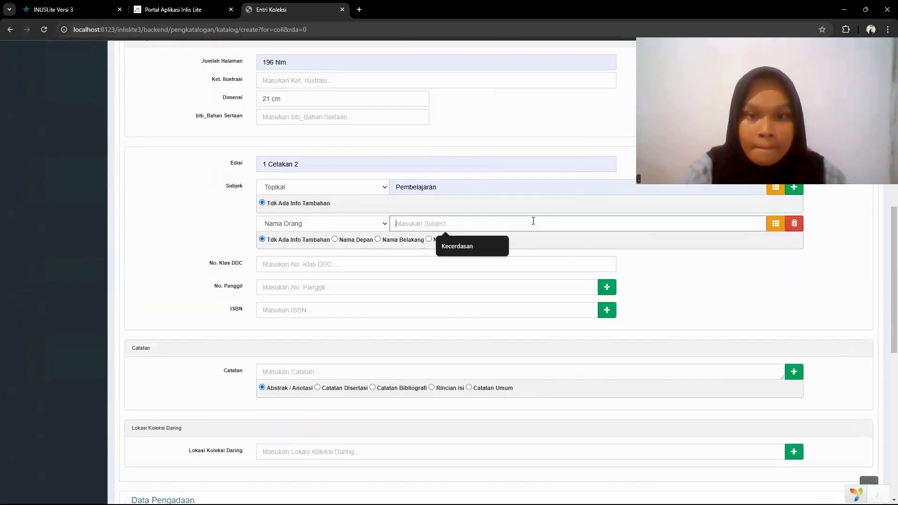
left_click(485, 252)
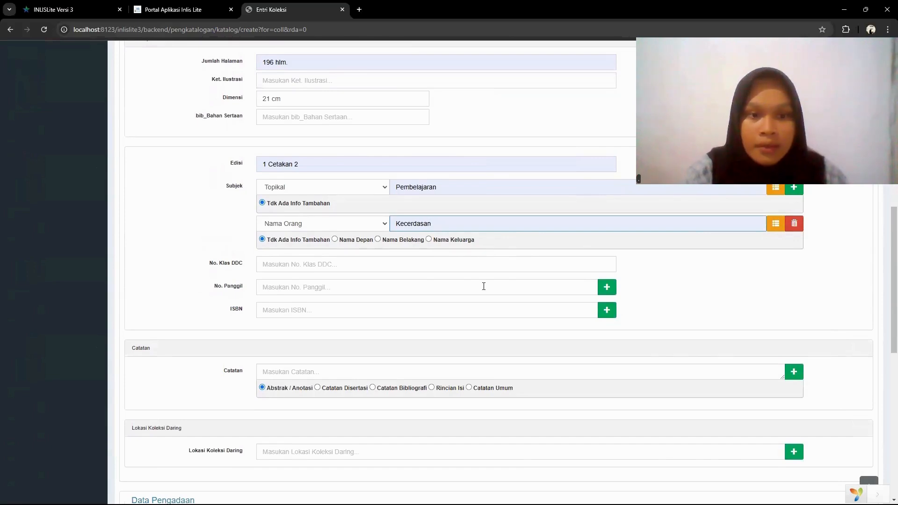
scroll(484, 290, "down", 1)
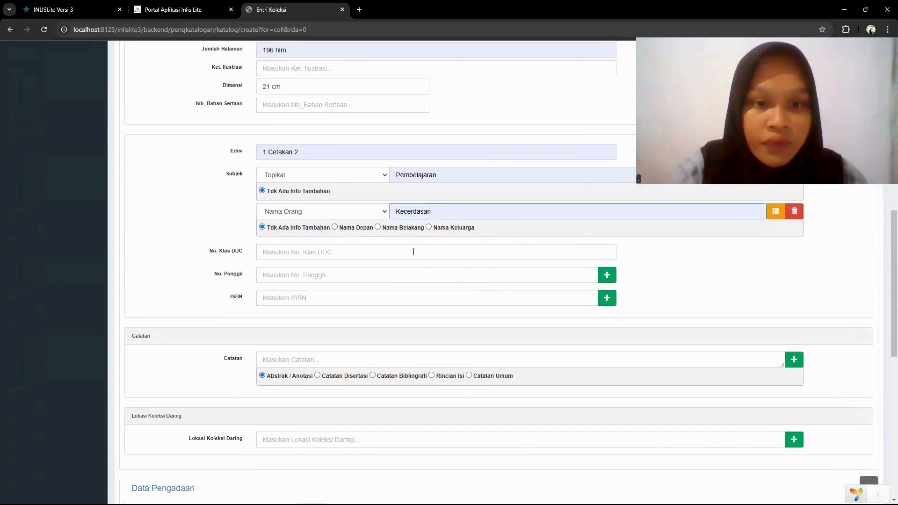
left_click(414, 255)
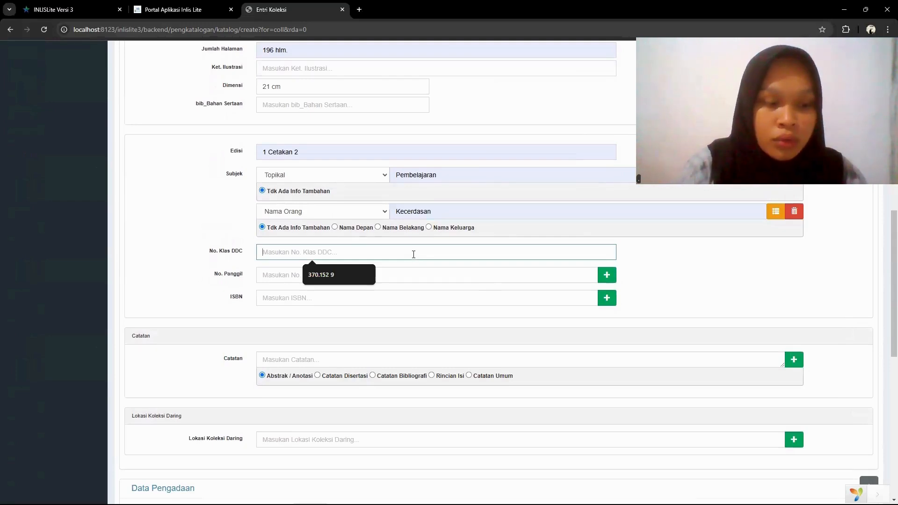
left_click(349, 276)
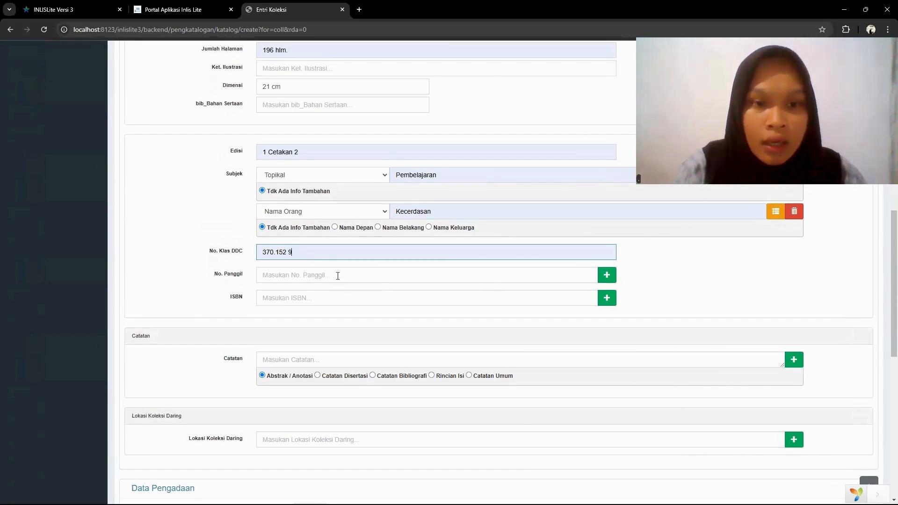
left_click(338, 276)
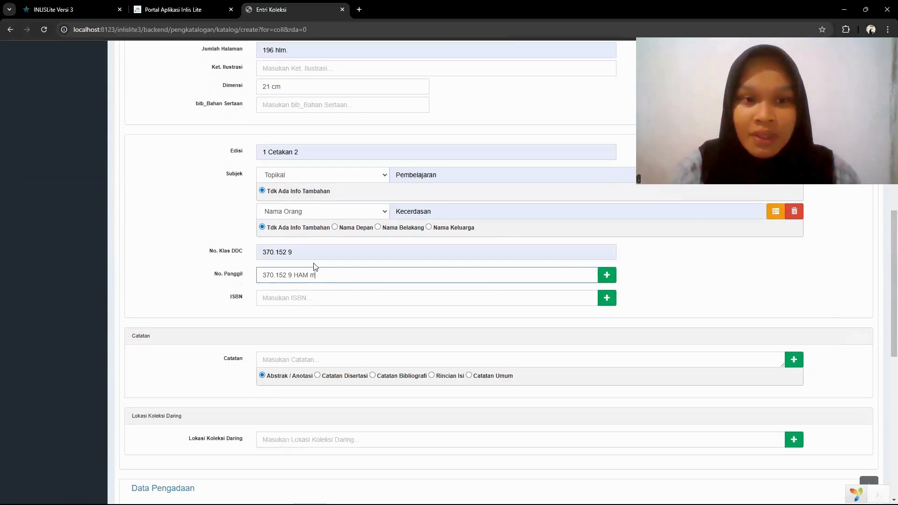
left_click(293, 301)
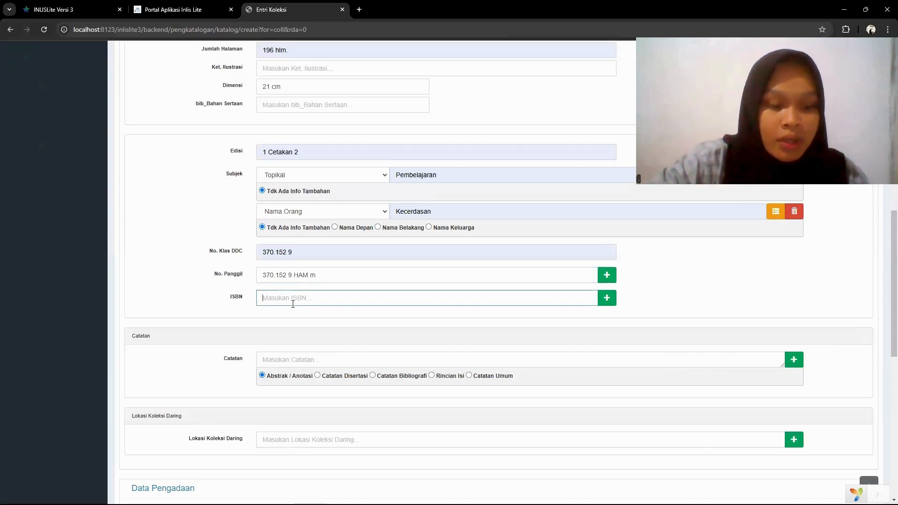
type("978")
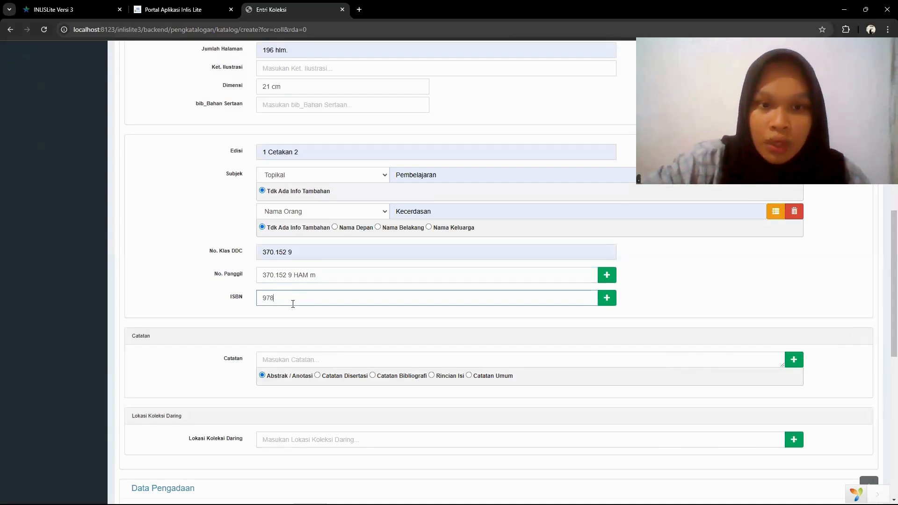
type("-")
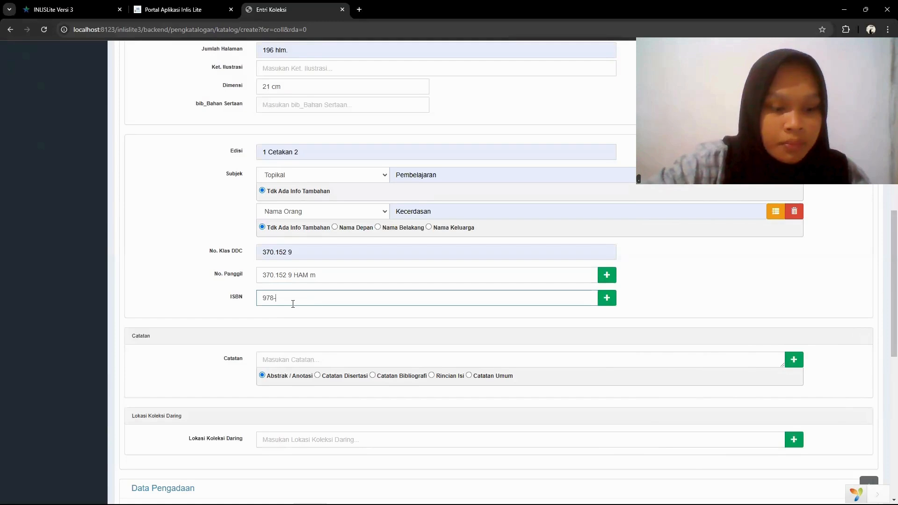
type("979")
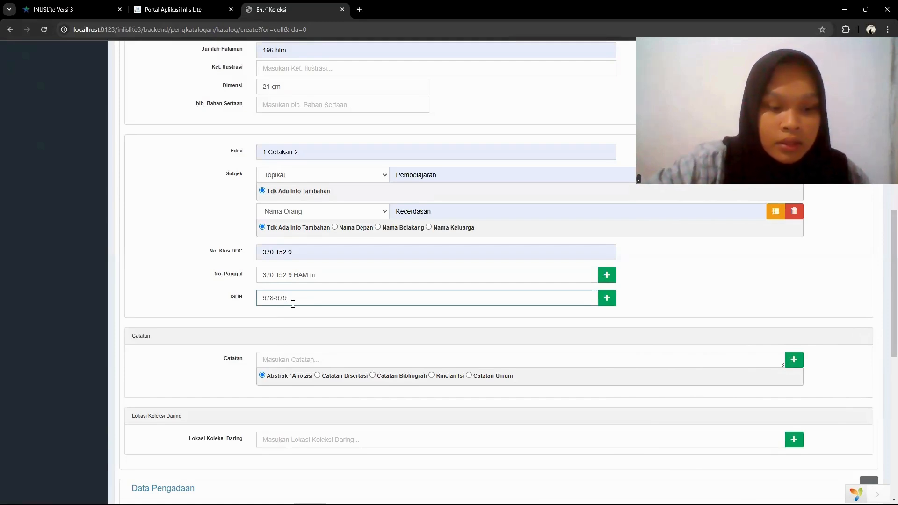
type("-01")
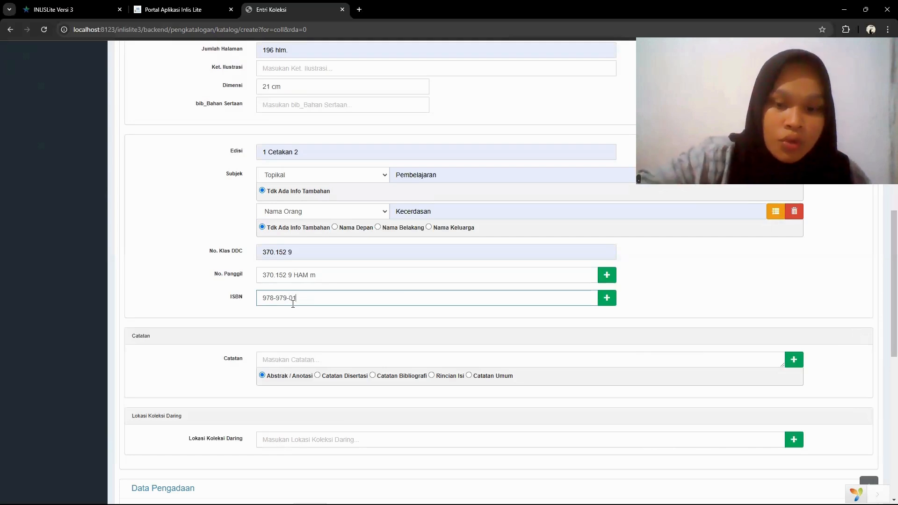
type("0-")
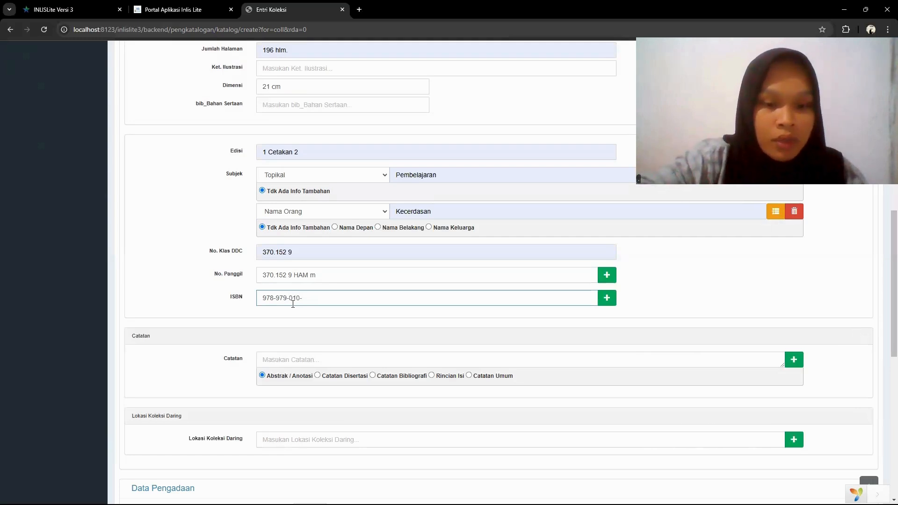
type("553")
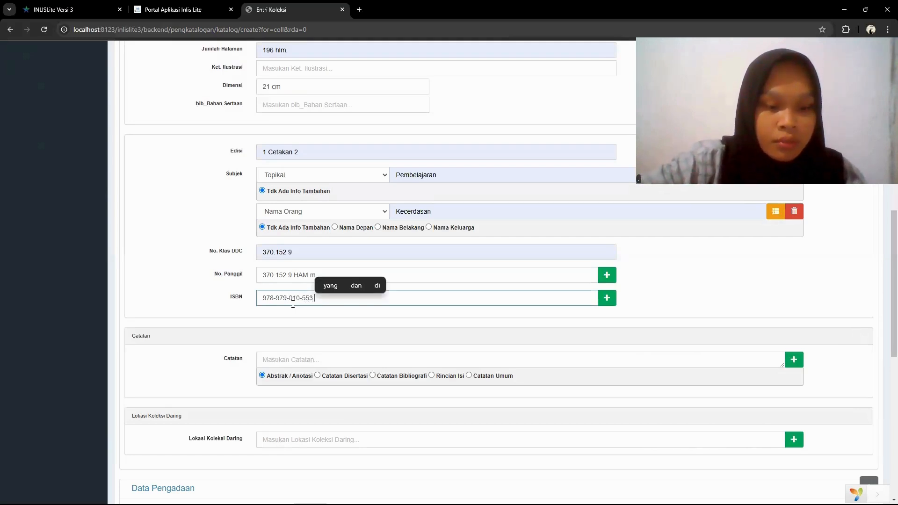
type(" -9")
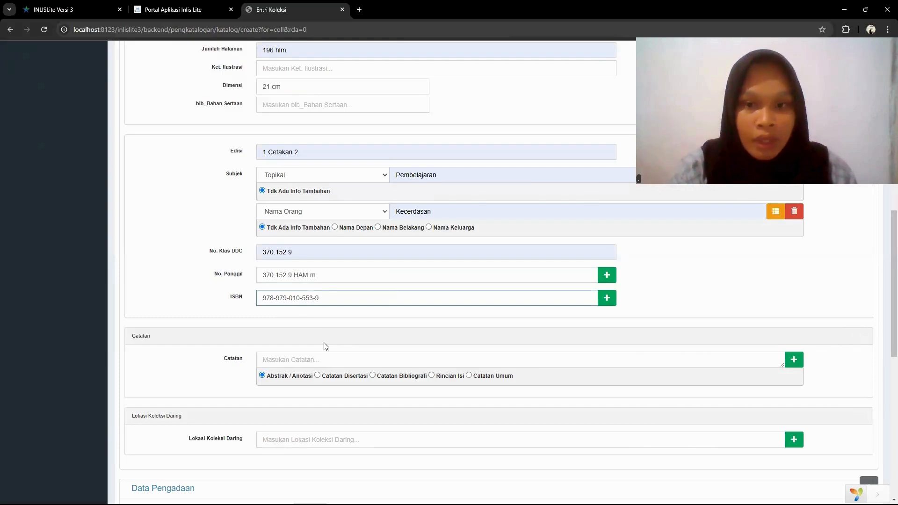
- Look through the Catatan, Lokasi Koleksi Daring and Data Pengadaan fields down to the end of the entry form
scroll(325, 345, "down", 1)
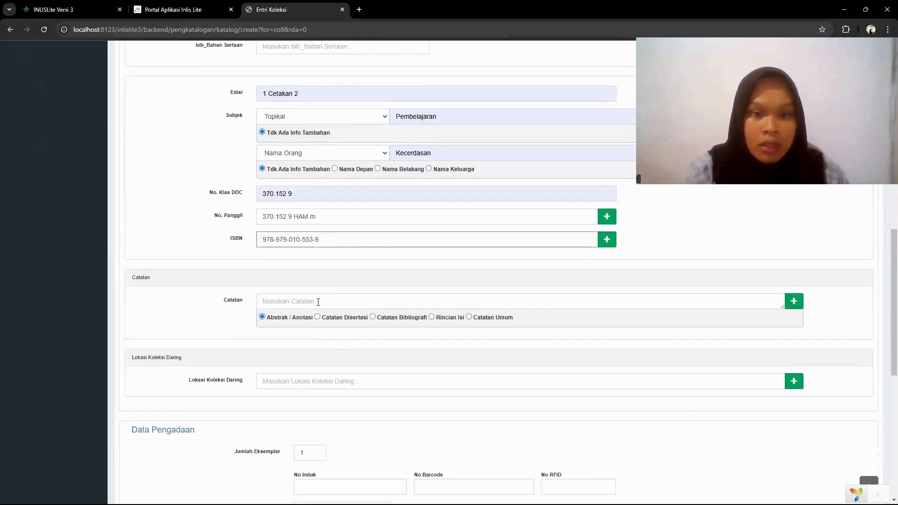
left_click(320, 302)
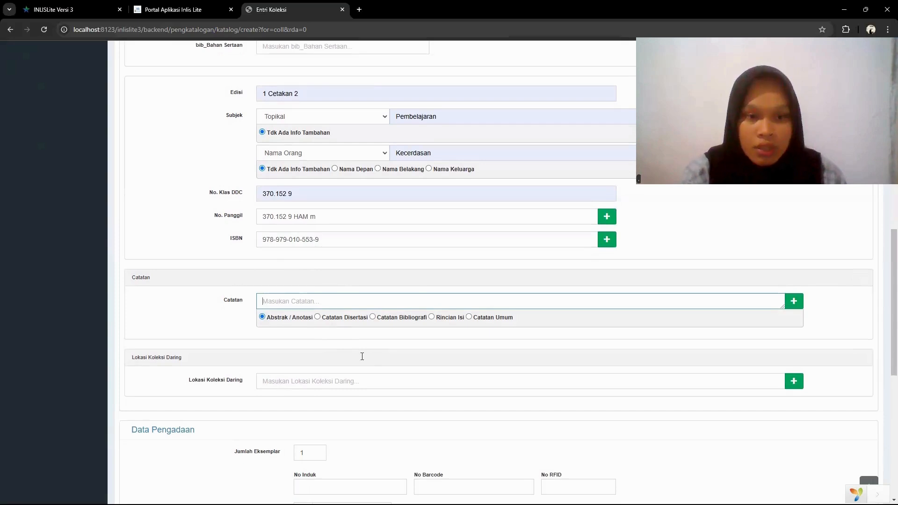
scroll(364, 359, "down", 2)
scroll(363, 360, "down", 3)
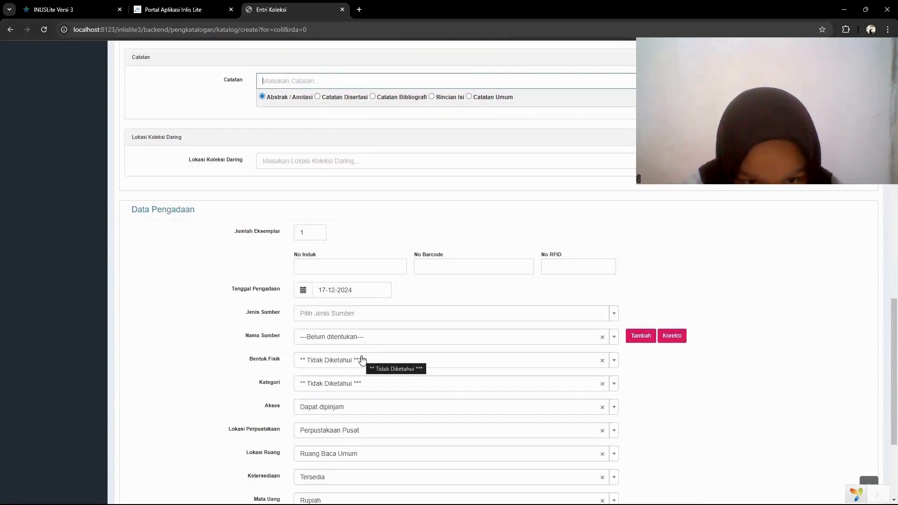
scroll(363, 359, "down", 1)
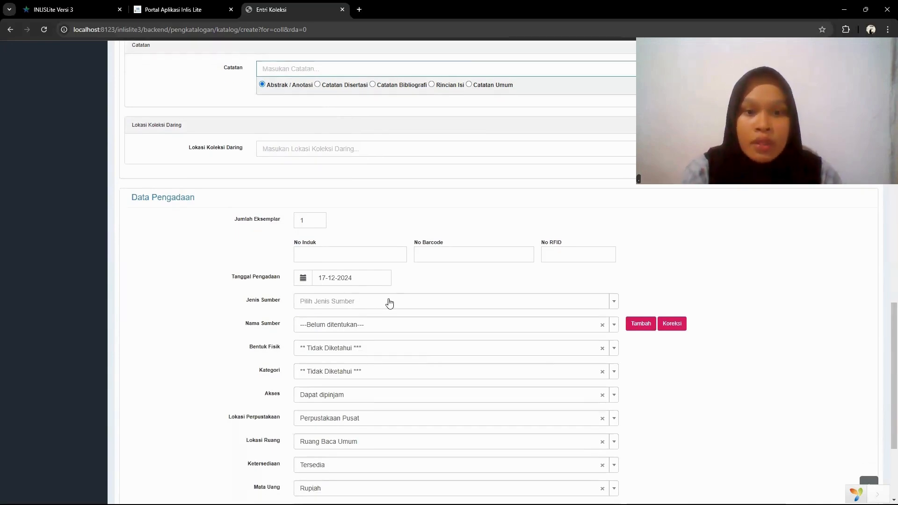
scroll(390, 303, "down", 1)
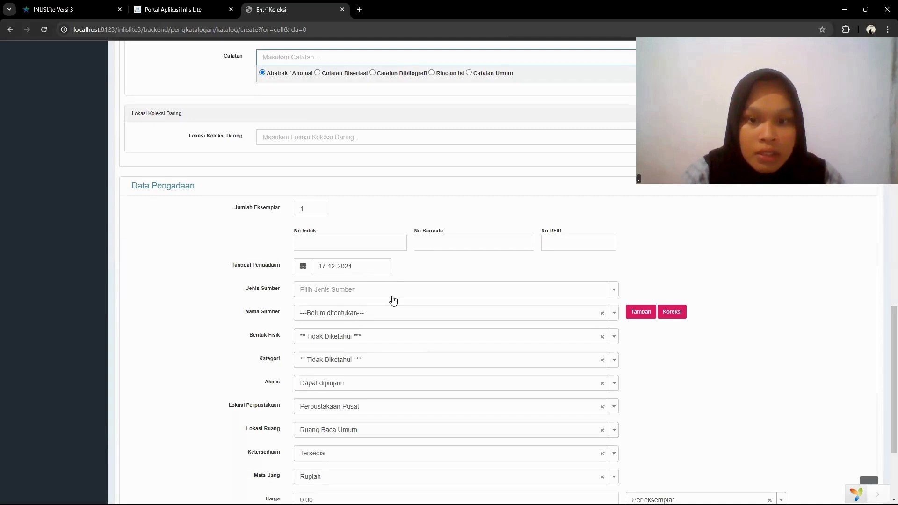
scroll(392, 300, "down", 1)
scroll(393, 300, "down", 1)
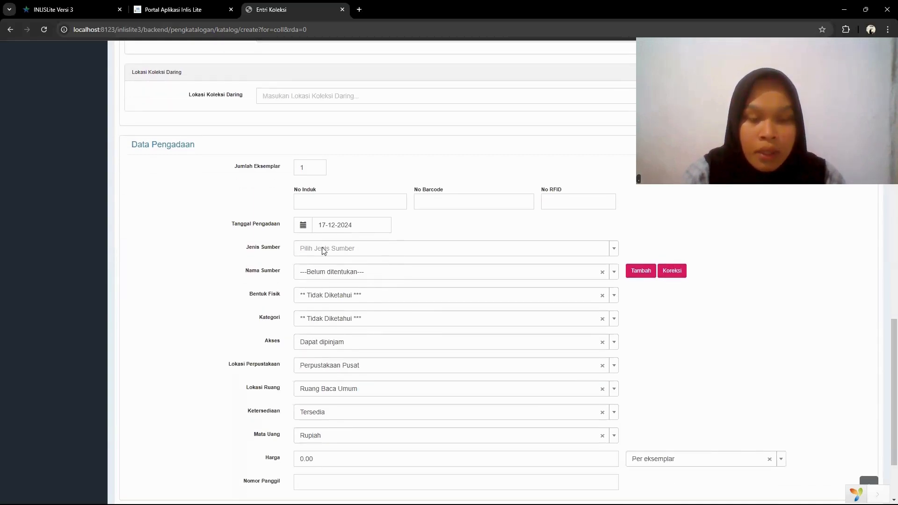
scroll(379, 356, "down", 3)
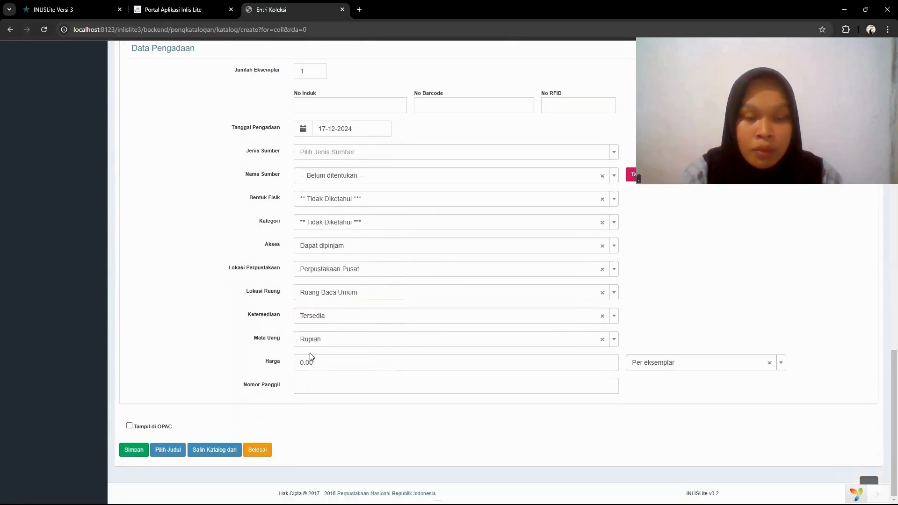
- Enable Tampil di OPAC for the monograph and try to save the collection entry
left_click(129, 427)
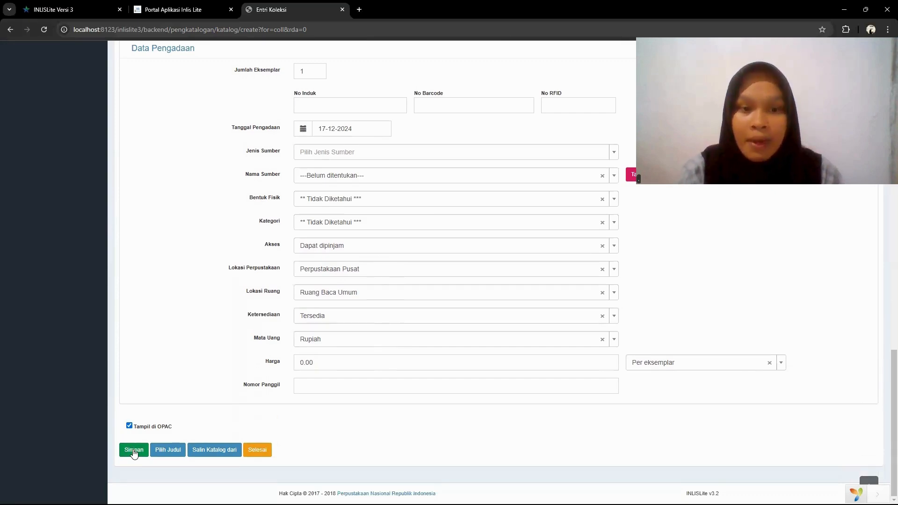
left_click(134, 450)
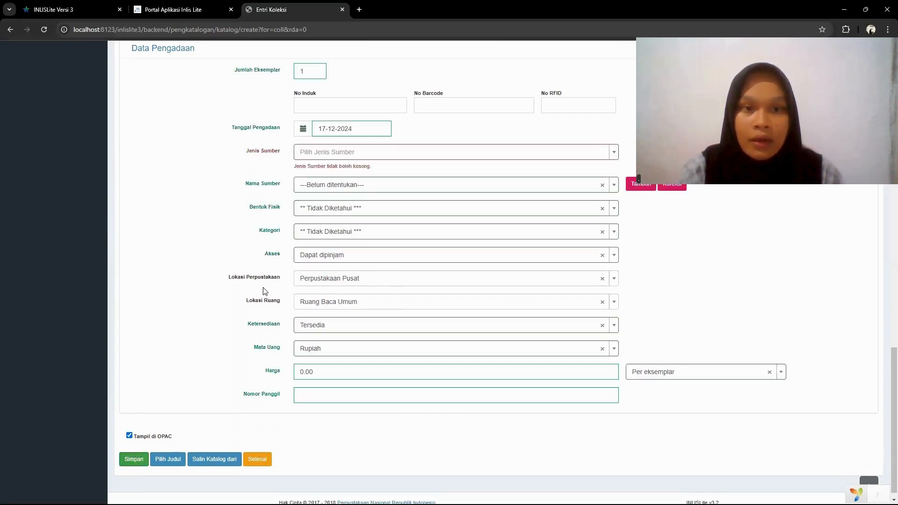
- Set Jenis Sumber to Pembelian in Data Pengadaan and save the monograph's collection entry
left_click(330, 152)
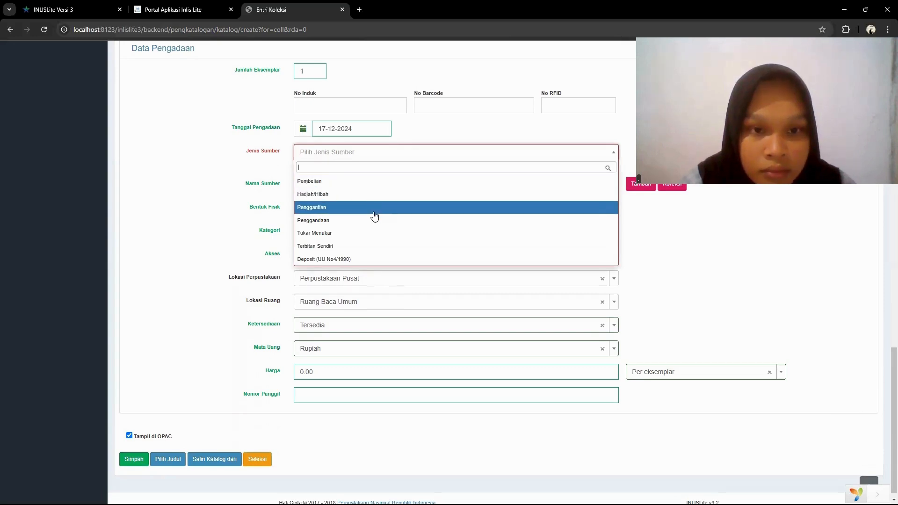
left_click(366, 186)
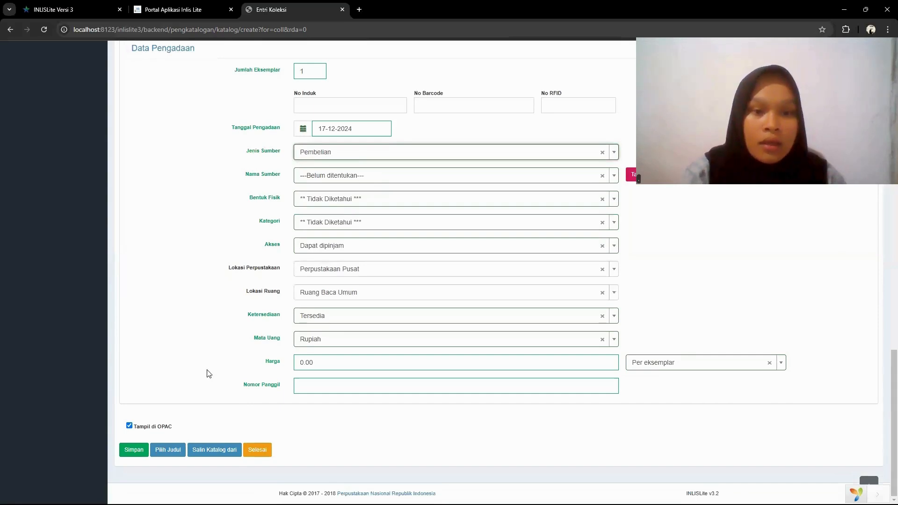
left_click(130, 428)
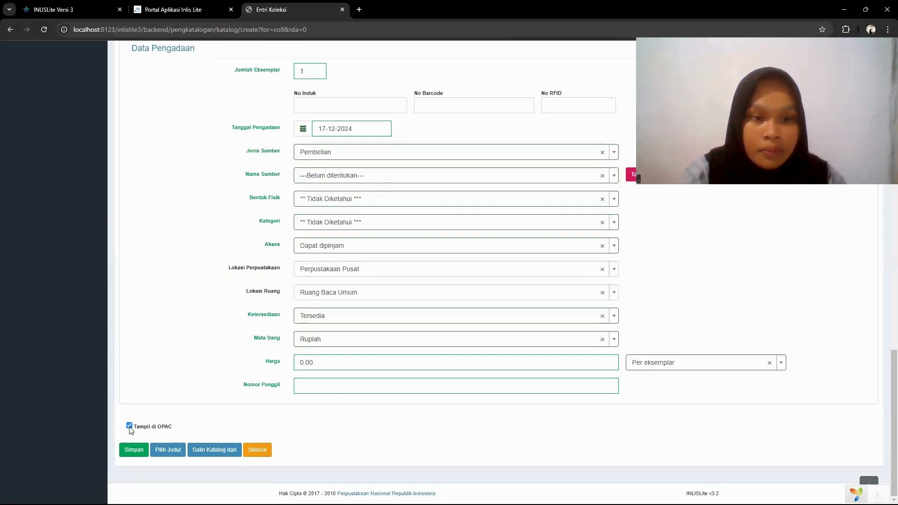
left_click(135, 450)
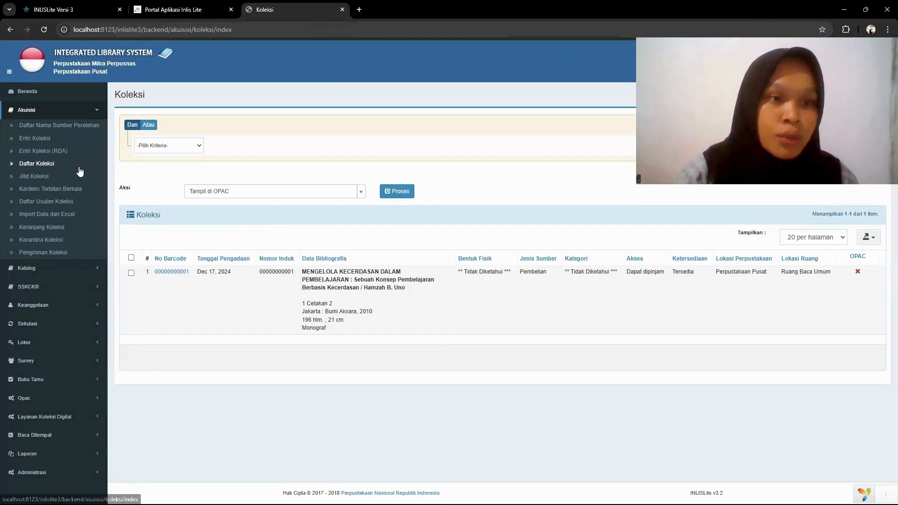
- Start a new Entri Koleksi record and choose Musik as its Jenis Bahan
left_click(62, 138)
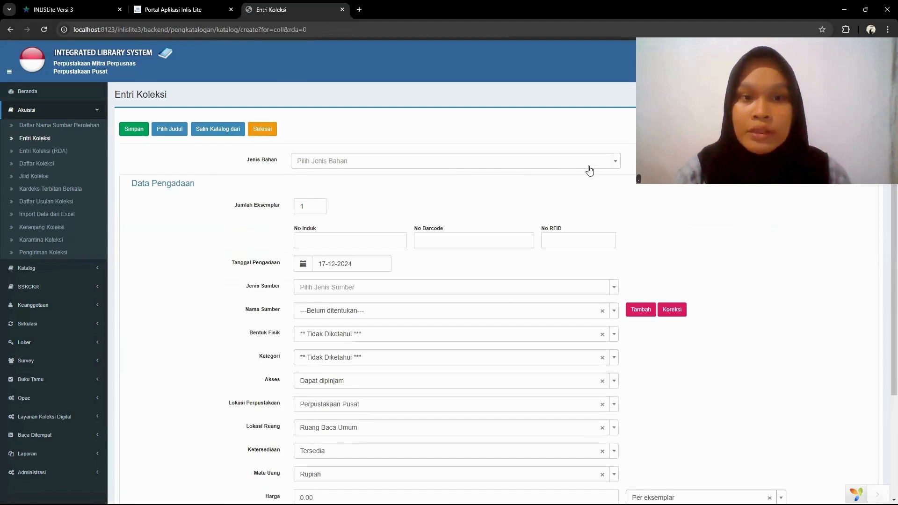
left_click(616, 166)
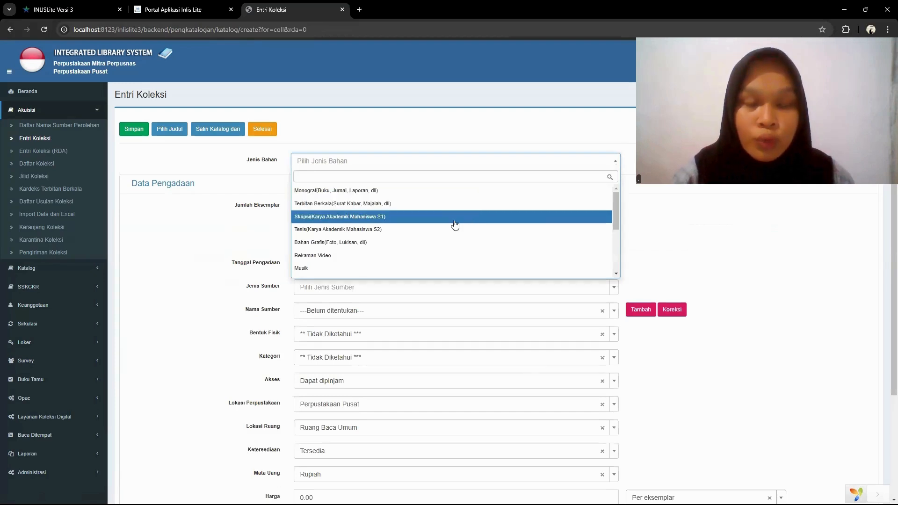
left_click(454, 268)
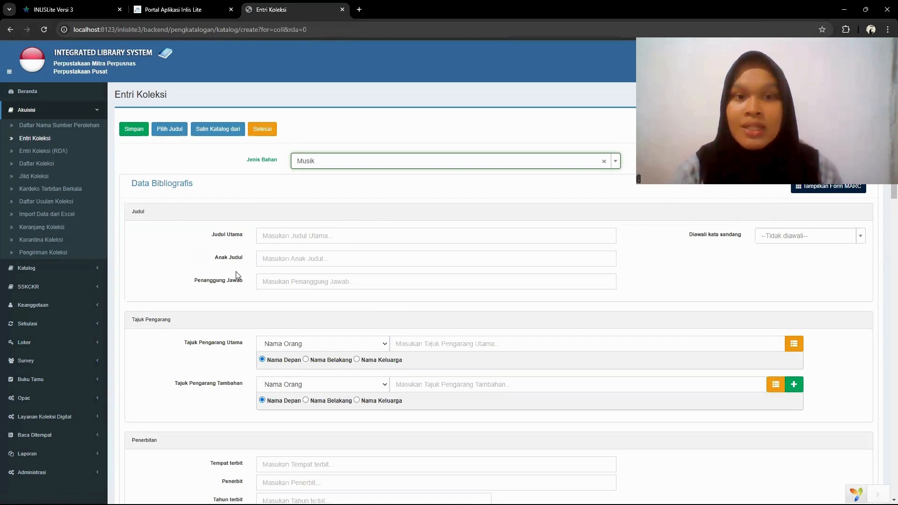
- Enter Rumah as the Judul Utama and Salma Salsabil as the Penanggung Jawab of the music item
left_click(300, 242)
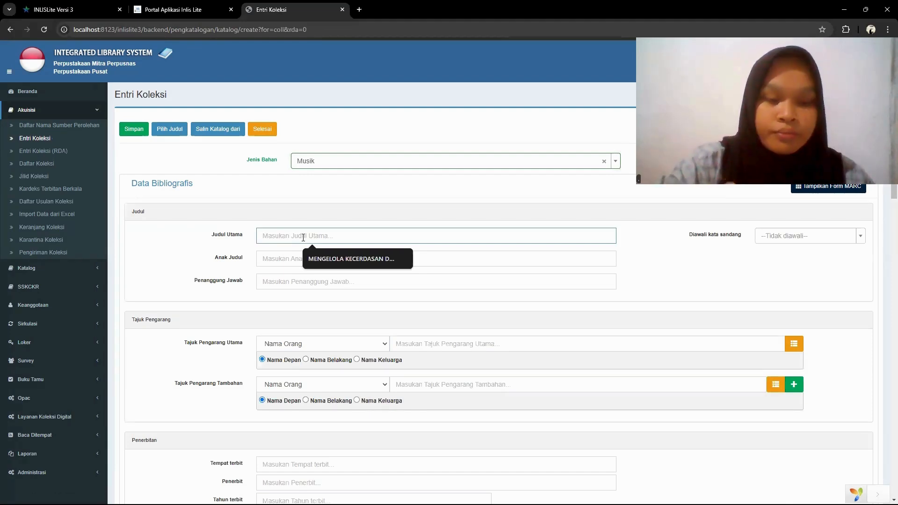
type("Ru")
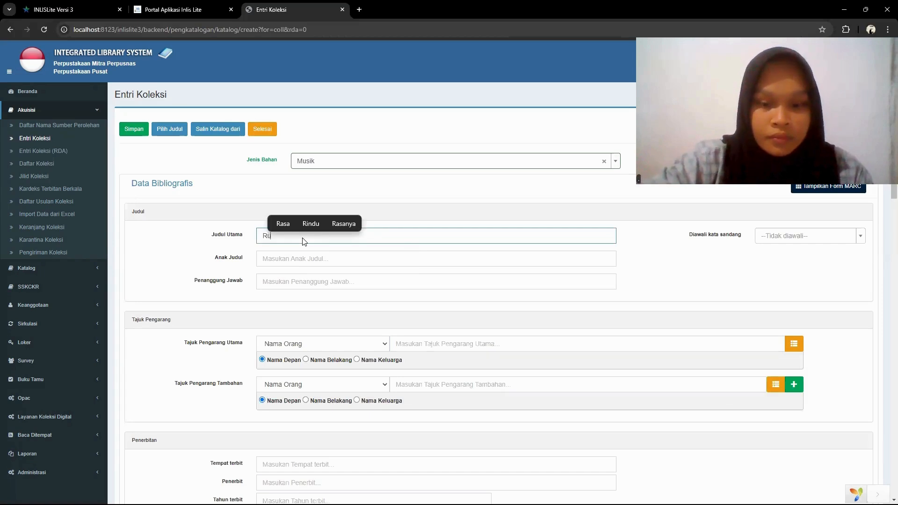
type("mah")
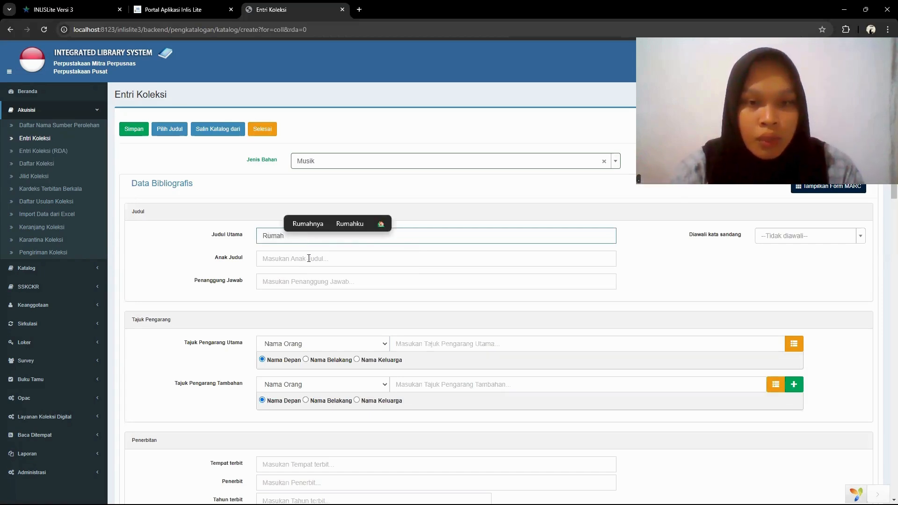
left_click(314, 282)
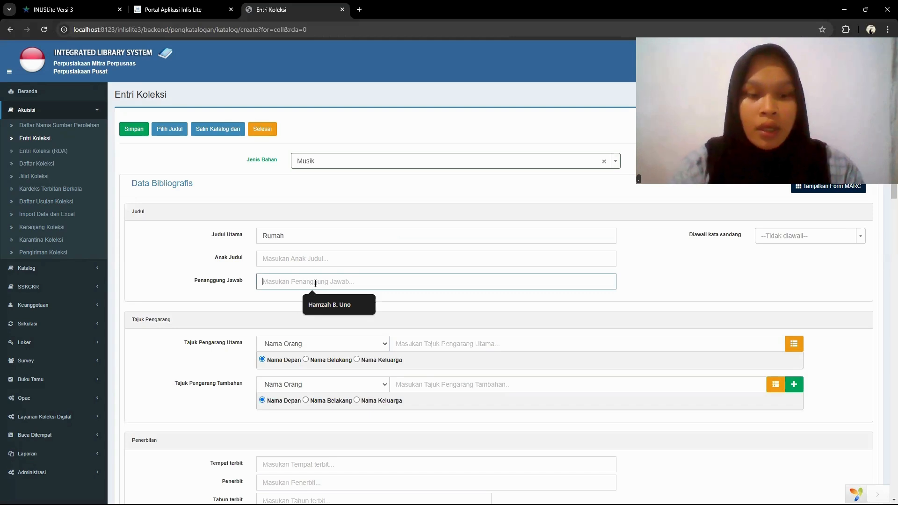
type("Salm")
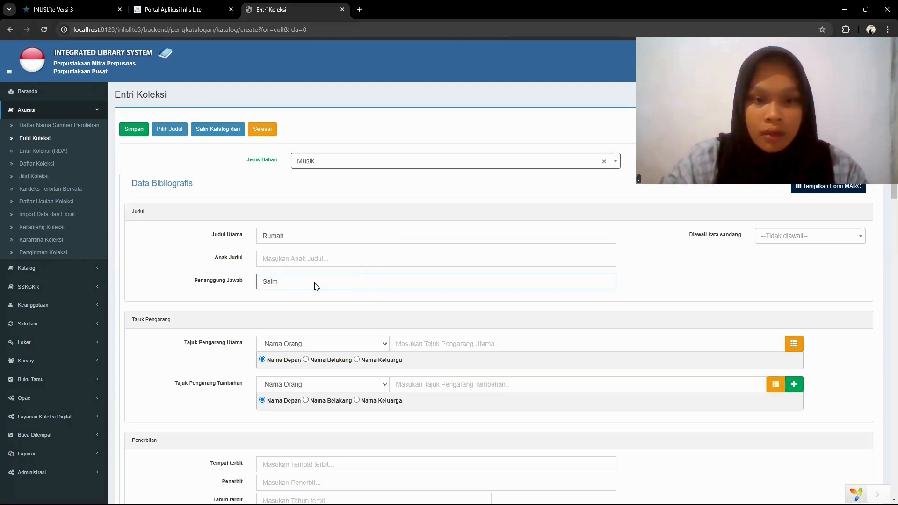
type("a Salsabil")
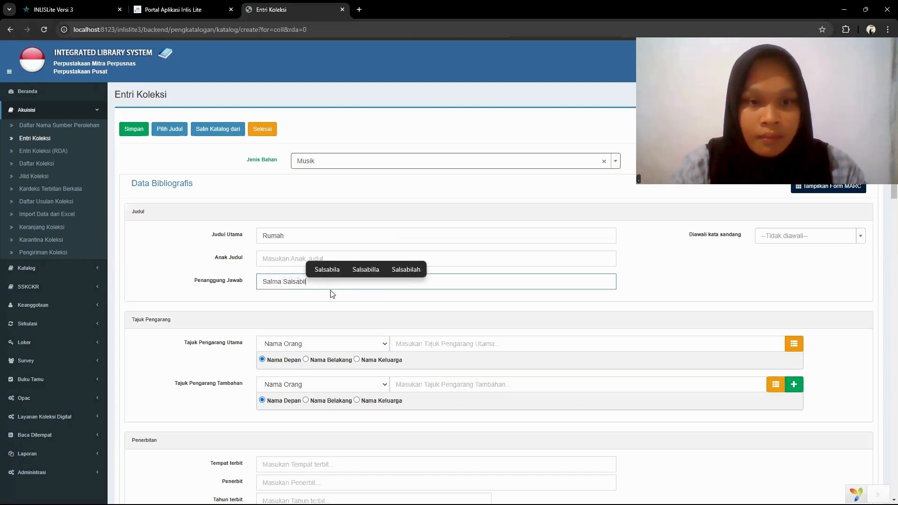
- Set the Tajuk Pengarang Utama to Salma Salsabil, with Nama Orang as the heading type
scroll(331, 292, "down", 2)
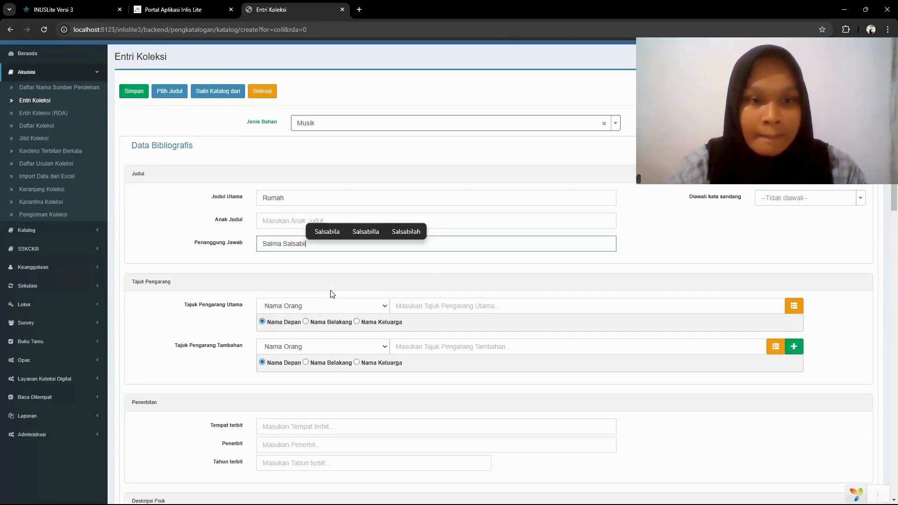
scroll(332, 293, "down", 2)
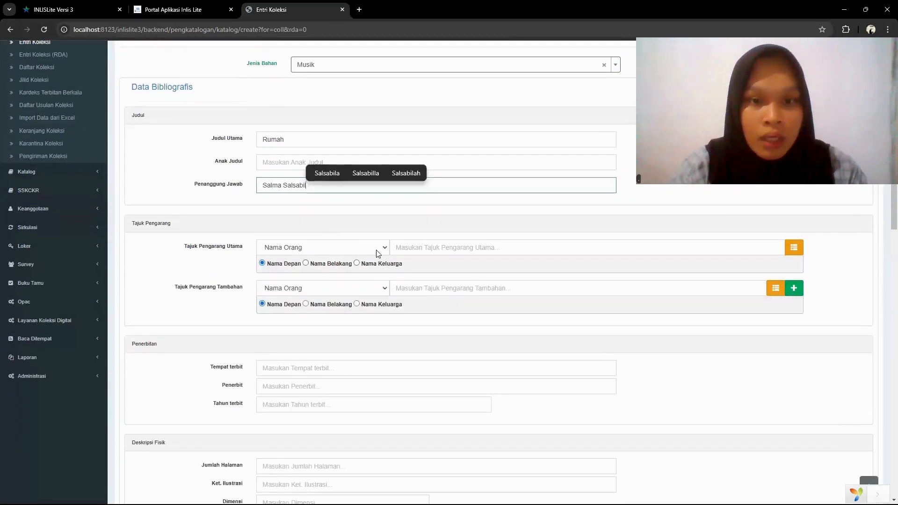
left_click(385, 253)
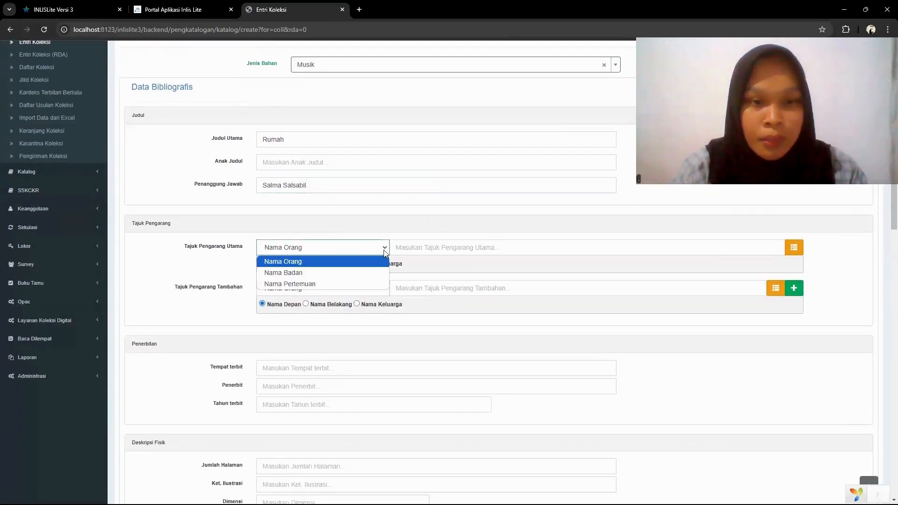
left_click(357, 261)
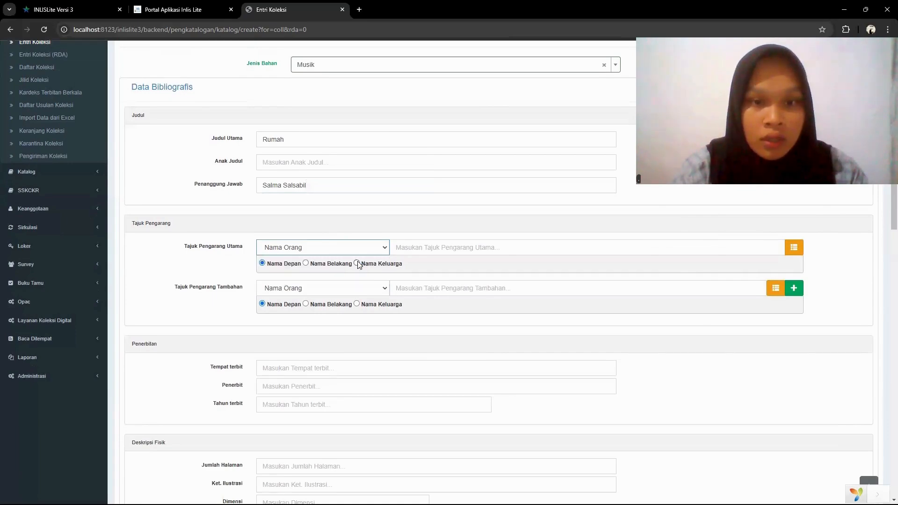
left_click(411, 250)
type("Salma Sak")
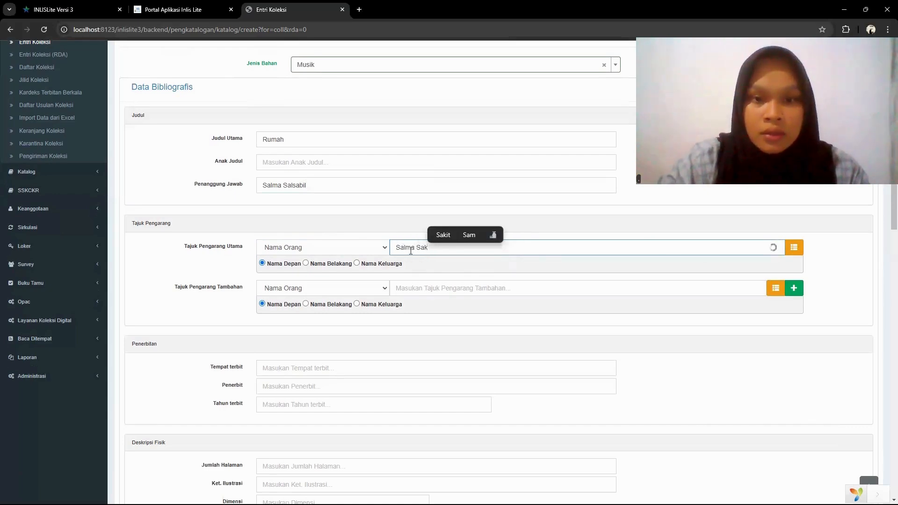
key("BackSpace")
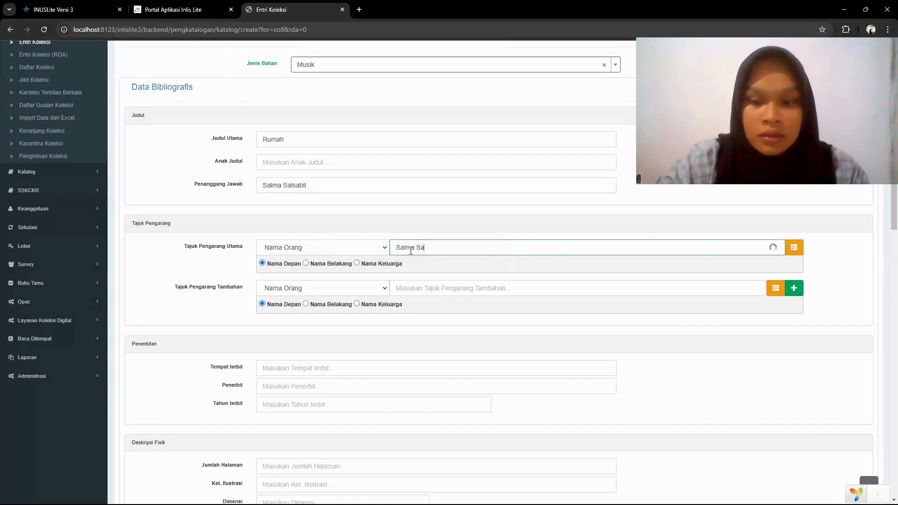
type("sabil")
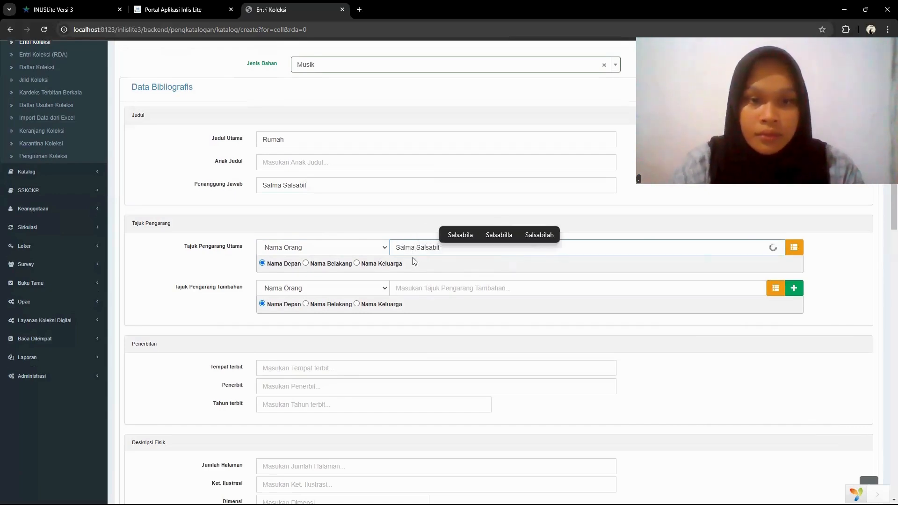
- In Penerbitan, set Tempat terbit to Jakarta and Penerbit to Universal Music Indonesia
scroll(414, 258, "down", 3)
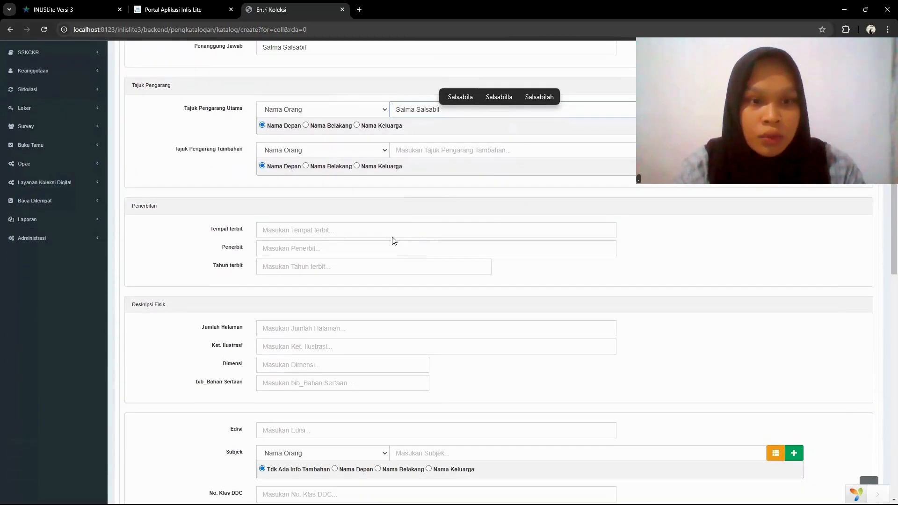
left_click(390, 233)
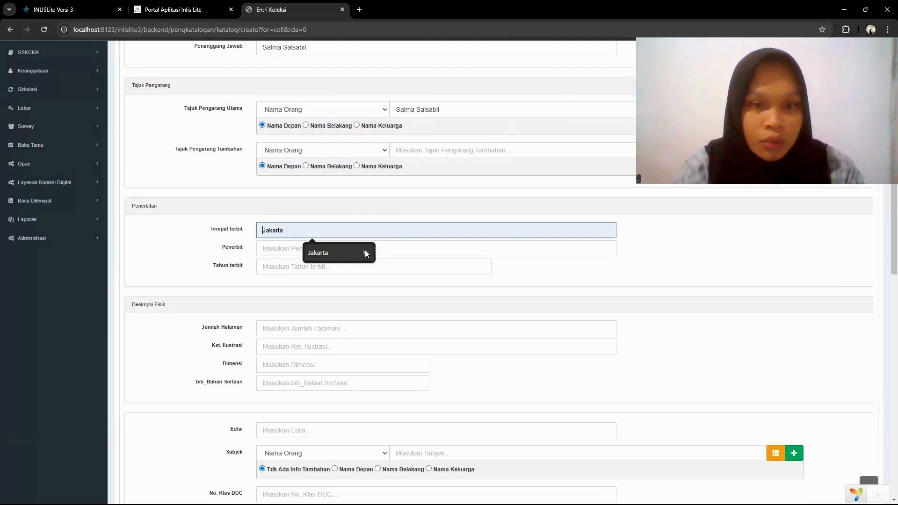
left_click(345, 253)
left_click(345, 251)
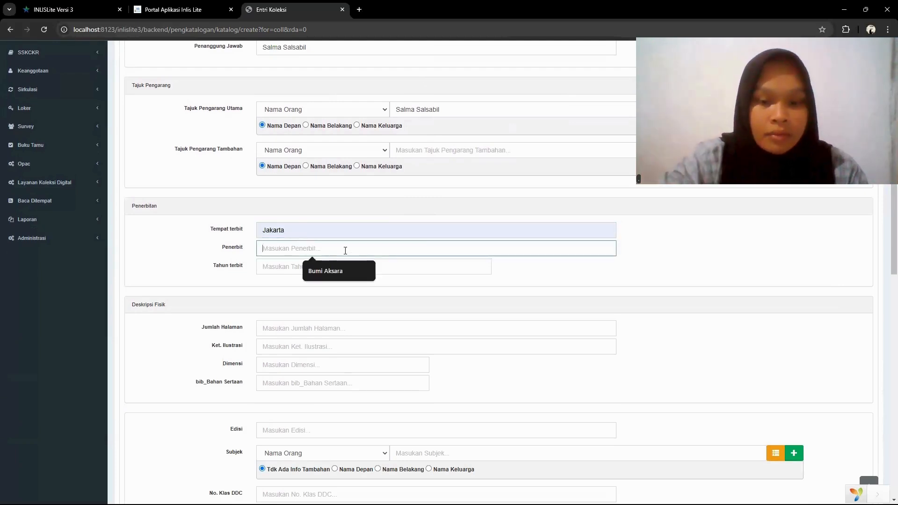
type("Universal M")
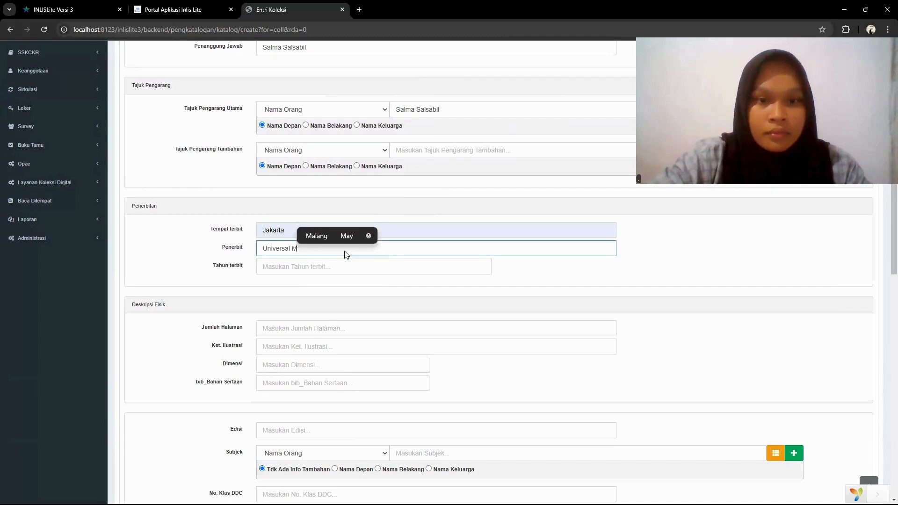
type("usic ")
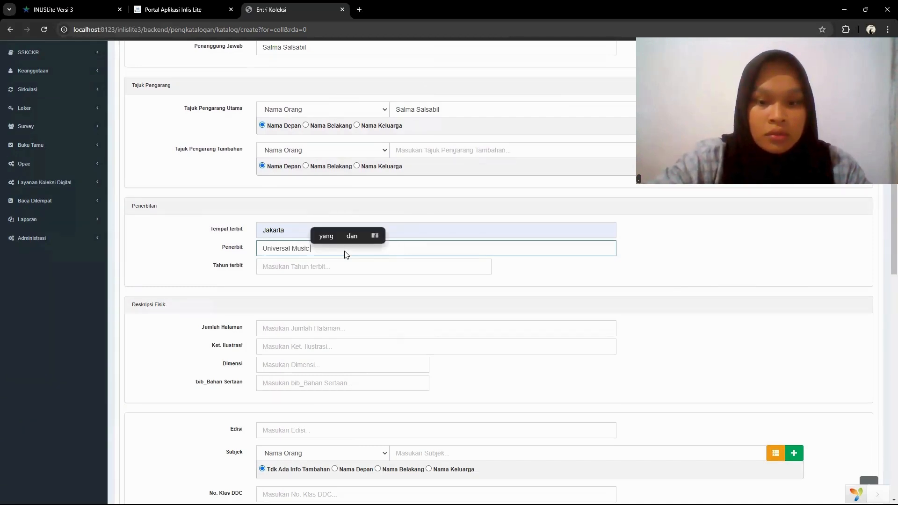
type("Indonesia")
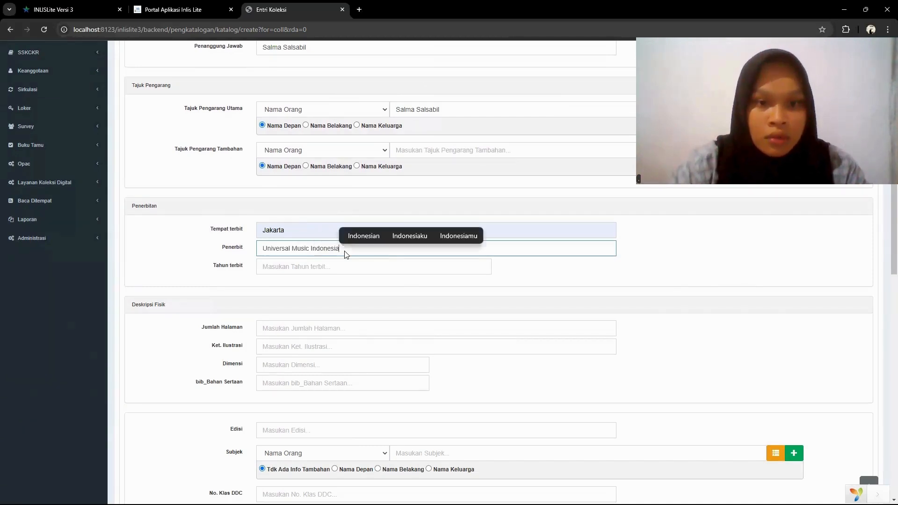
- Set the Tahun terbit of the music item to 2024
scroll(354, 261, "down", 1)
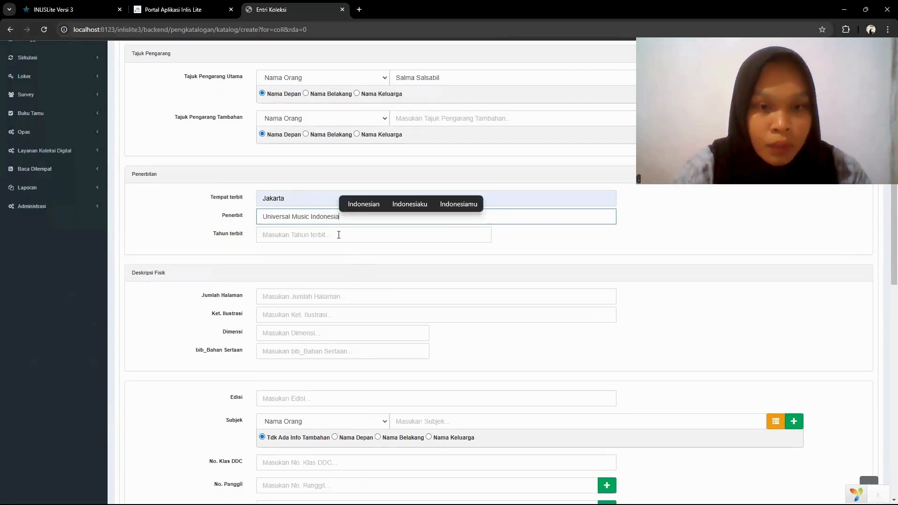
left_click(339, 235)
type("2023")
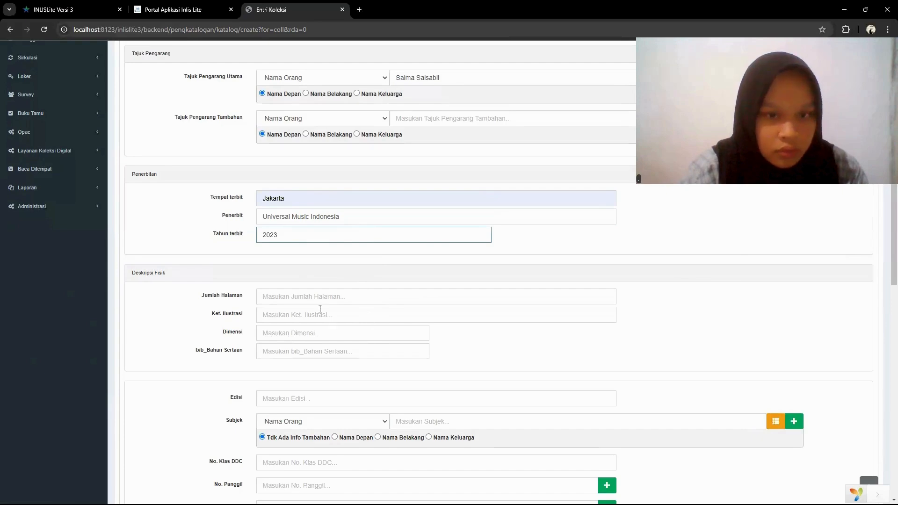
key("BackSpace")
type("4")
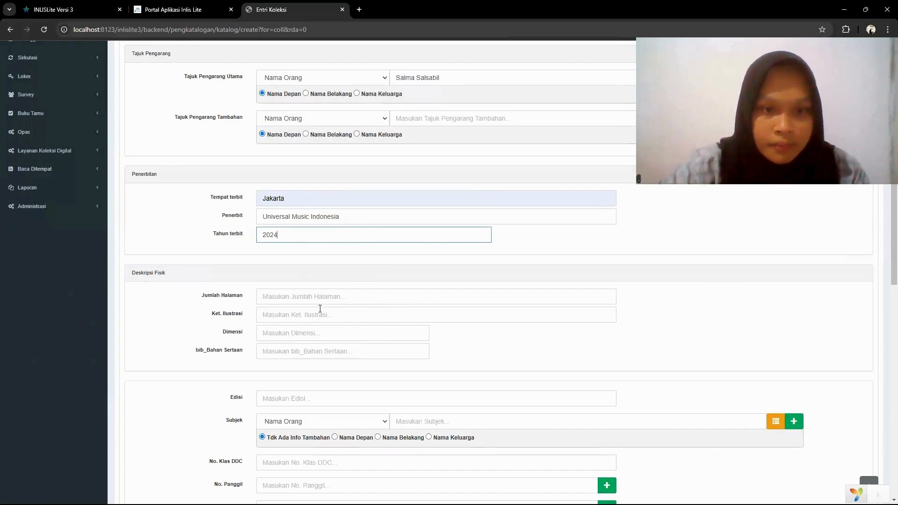
- Look through the remaining fields from Deskripsi Fisik to Data Pengadaan at the end of the entry form
scroll(332, 330, "down", 2)
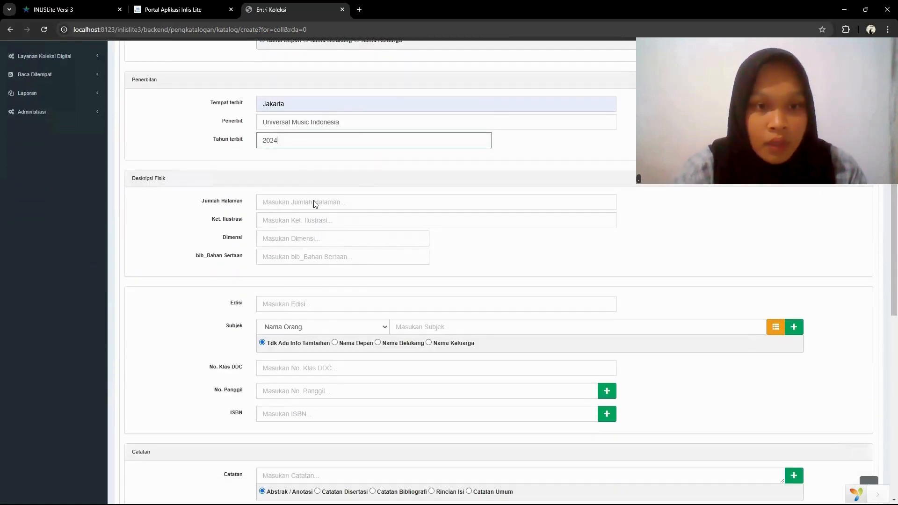
scroll(337, 269, "down", 2)
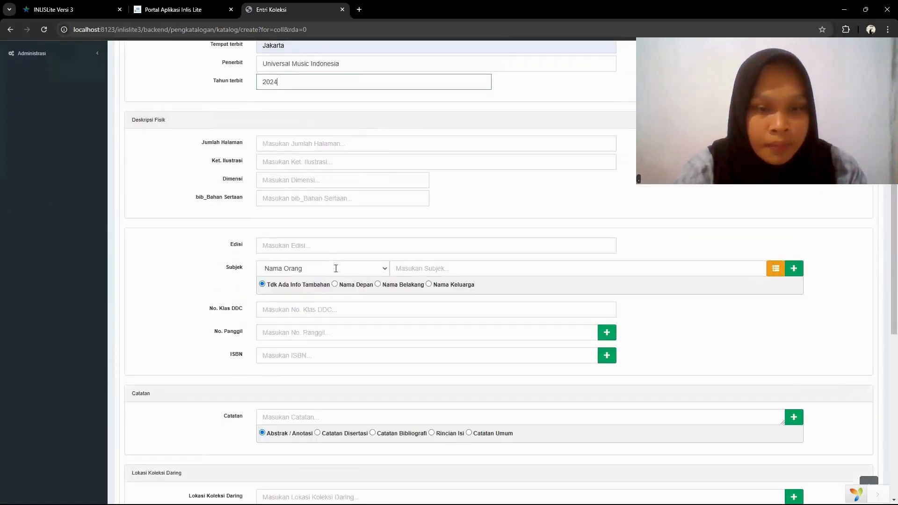
scroll(283, 304, "down", 1)
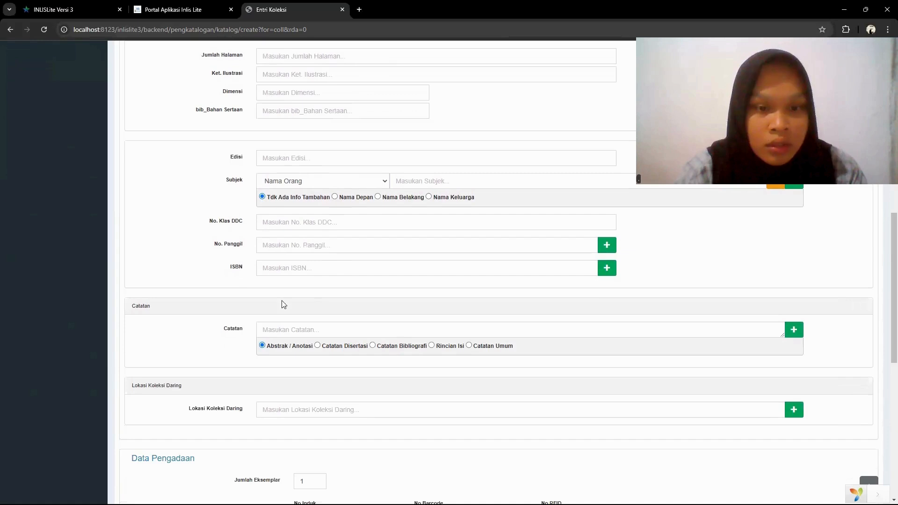
scroll(326, 318, "down", 1)
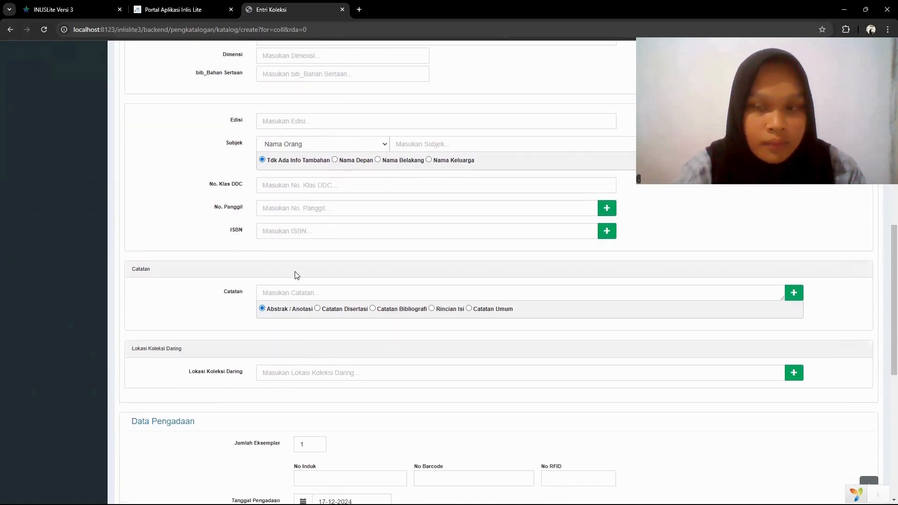
scroll(297, 275, "down", 1)
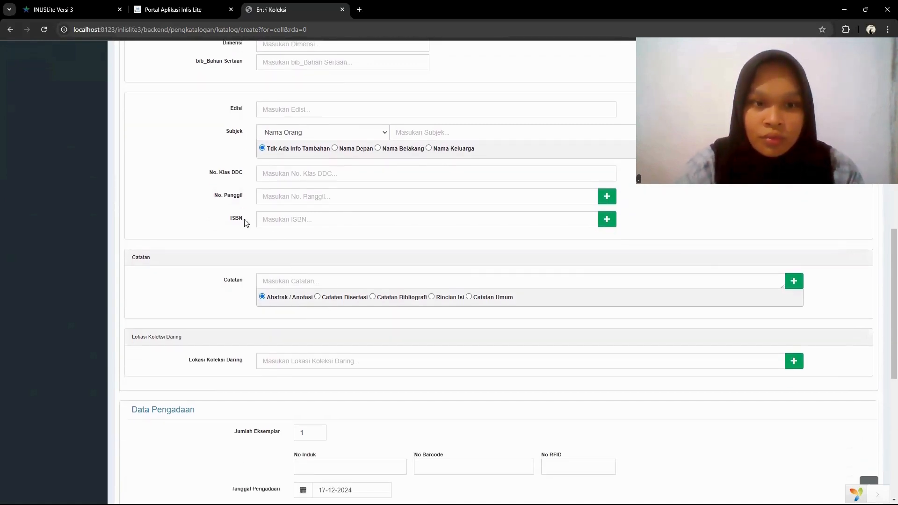
scroll(280, 234, "down", 2)
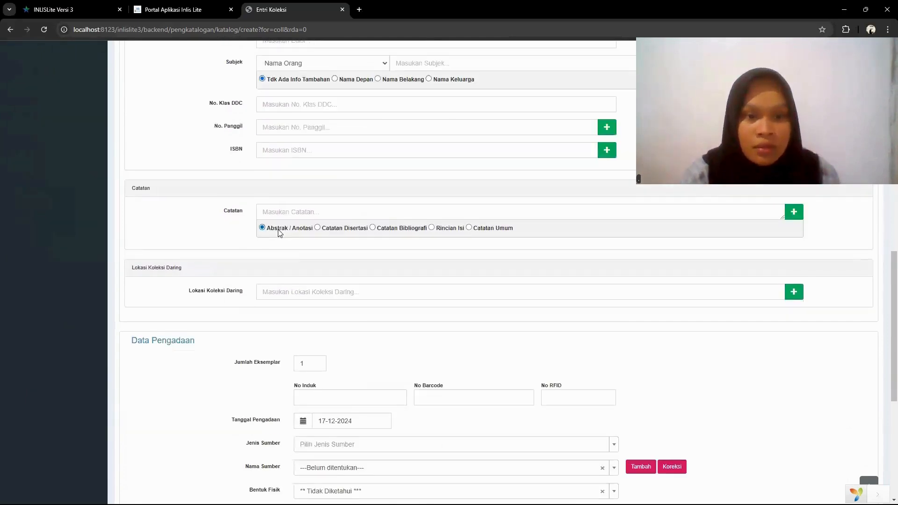
scroll(280, 233, "down", 3)
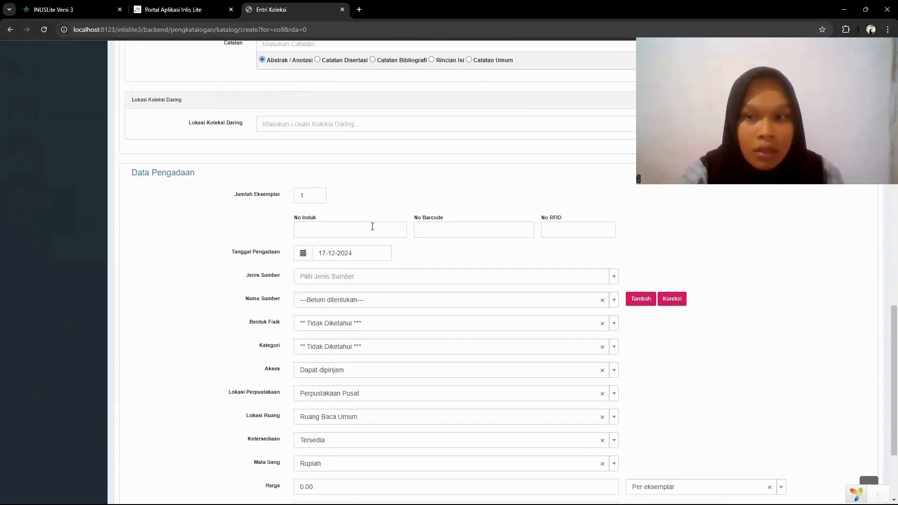
scroll(372, 286, "down", 3)
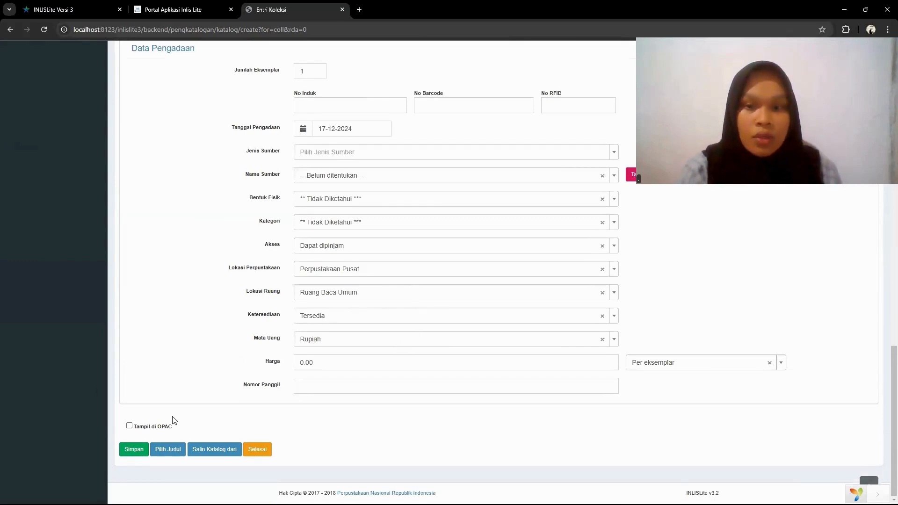
- Save the music item's collection entry with Jenis Sumber set to Terbitan Sendiri and return to the Beranda dashboard
left_click(132, 452)
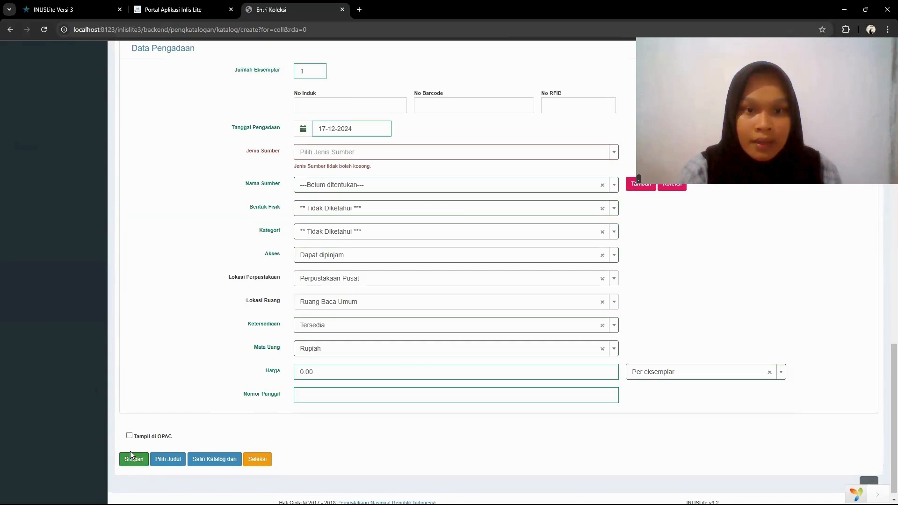
left_click(317, 158)
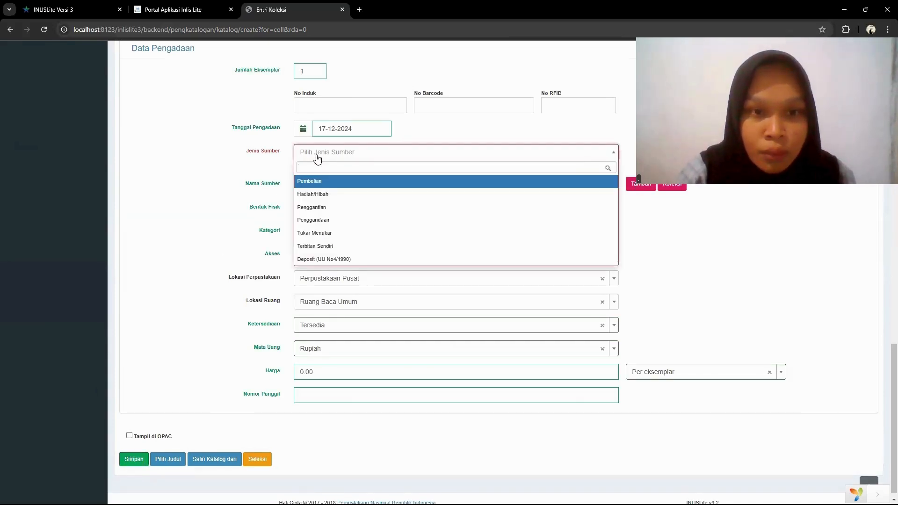
left_click(338, 251)
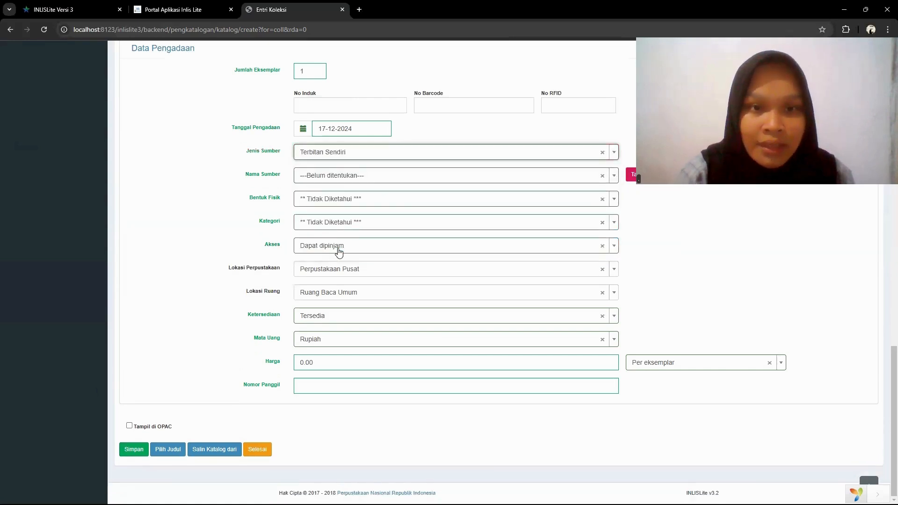
left_click(134, 454)
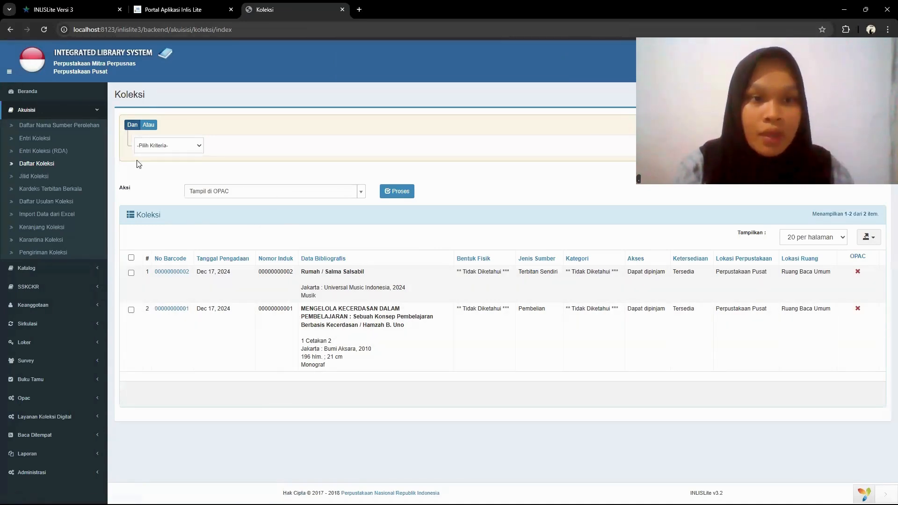
left_click(57, 96)
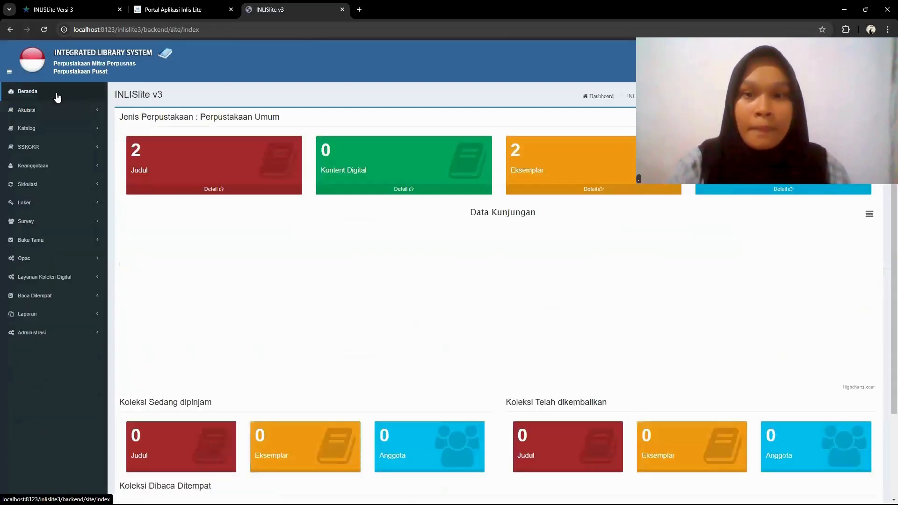